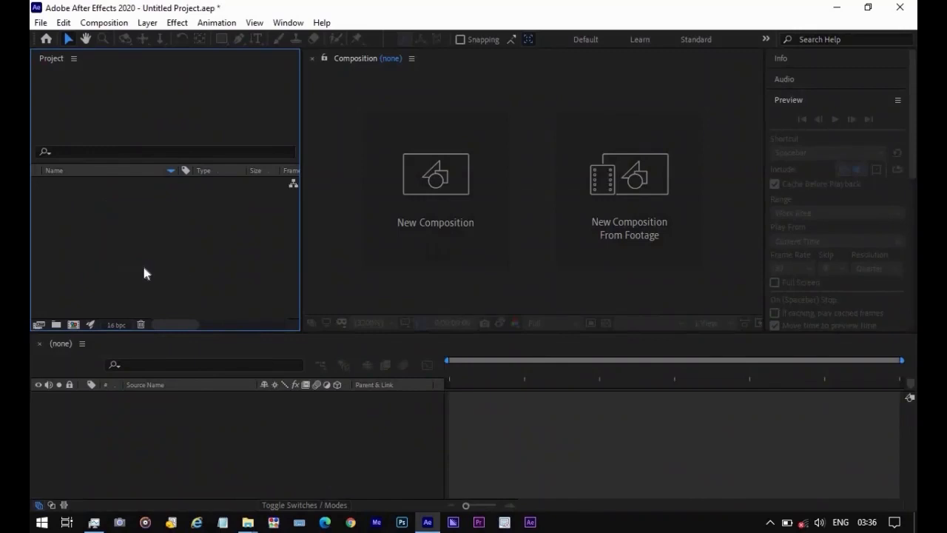
Create a composition from the transiiton.mp4 footage
{"action": "left_click_drag", "start_coordinate": [109, 185], "coordinate": [146, 414]}
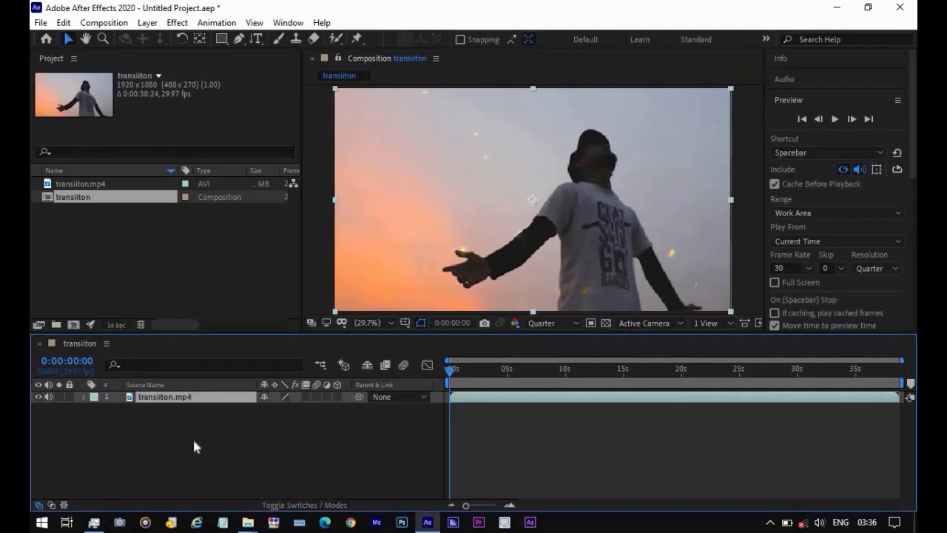
{"action": "left_click", "coordinate": [208, 421]}
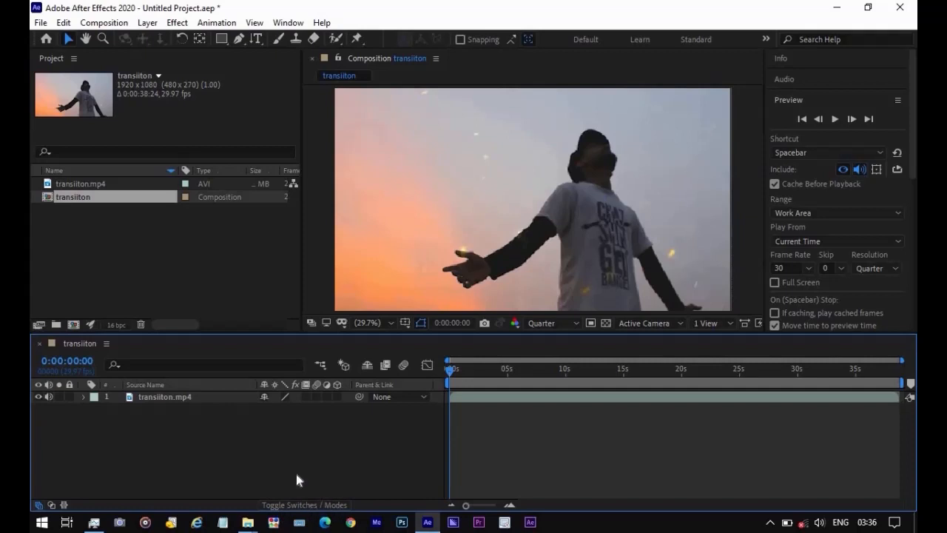
Preview the Transfer Controls pane with its blending mode list and the In/Out/Duration/Stretch pane, leaving both collapsed
{"action": "left_click", "coordinate": [41, 505]}
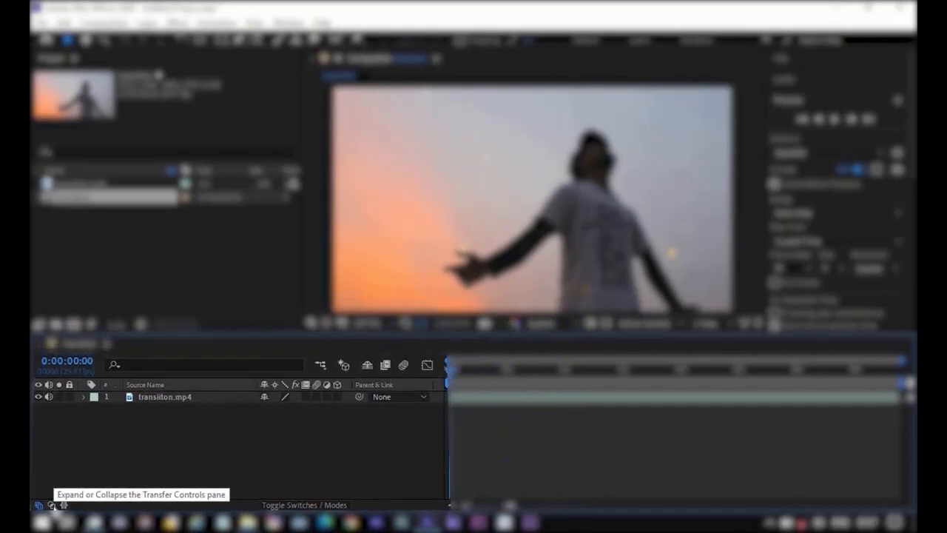
{"action": "left_click", "coordinate": [51, 505]}
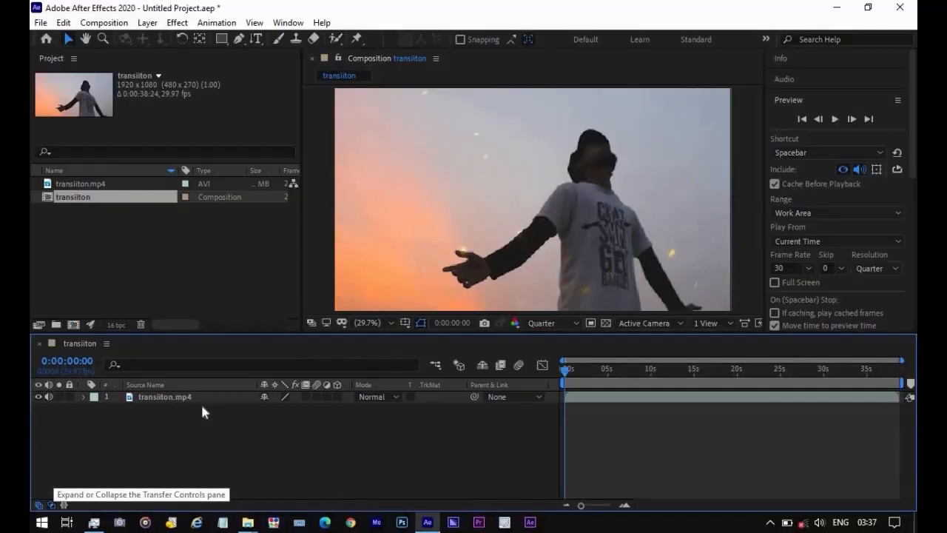
{"action": "left_click", "coordinate": [395, 397]}
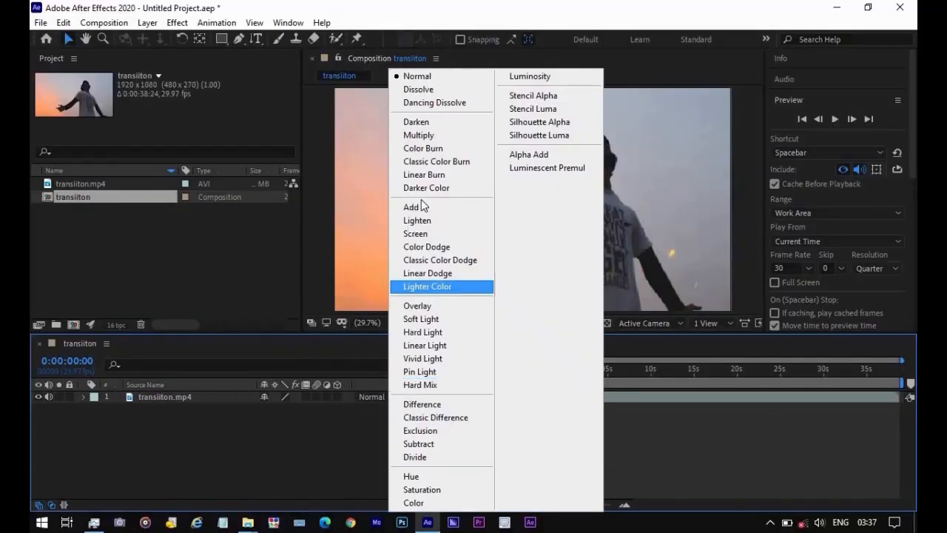
{"action": "left_click", "coordinate": [158, 461]}
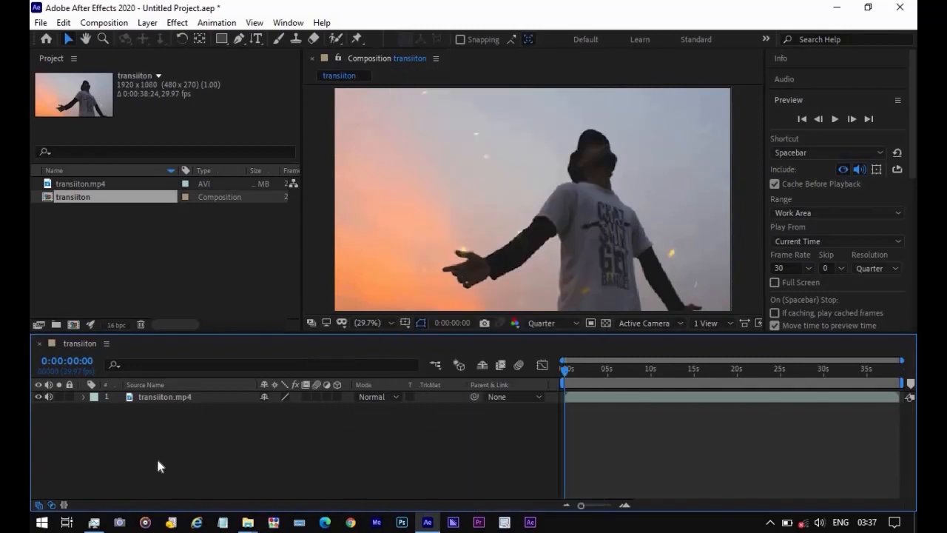
{"action": "left_click", "coordinate": [51, 505]}
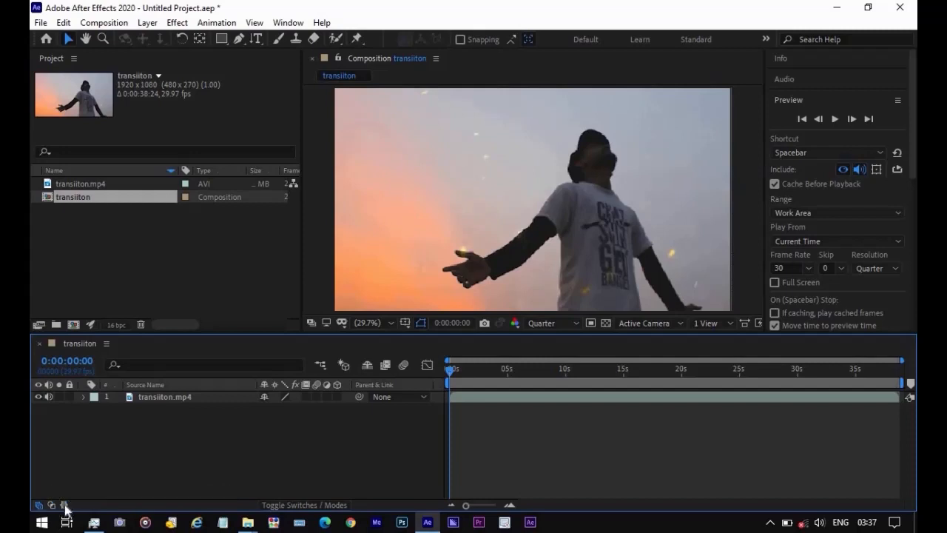
{"action": "left_click", "coordinate": [65, 505]}
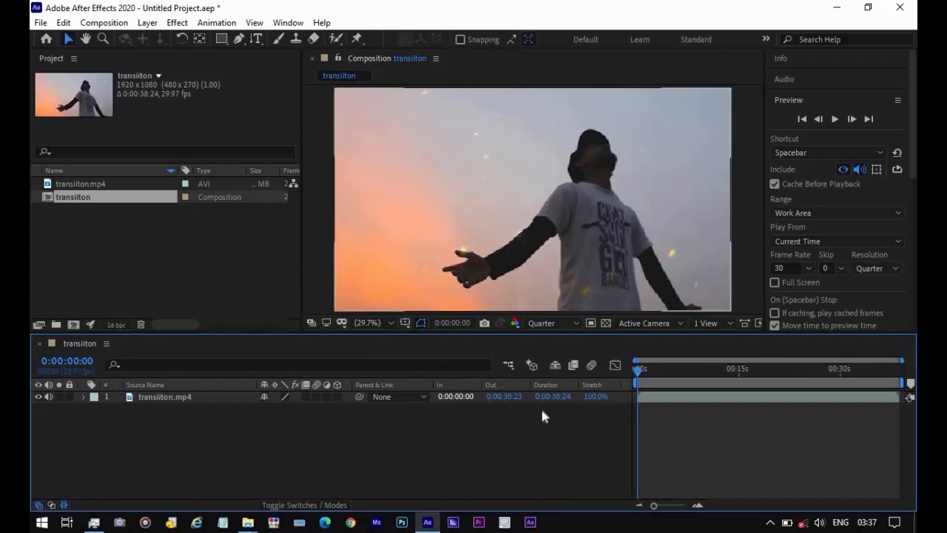
{"action": "left_click", "coordinate": [64, 507]}
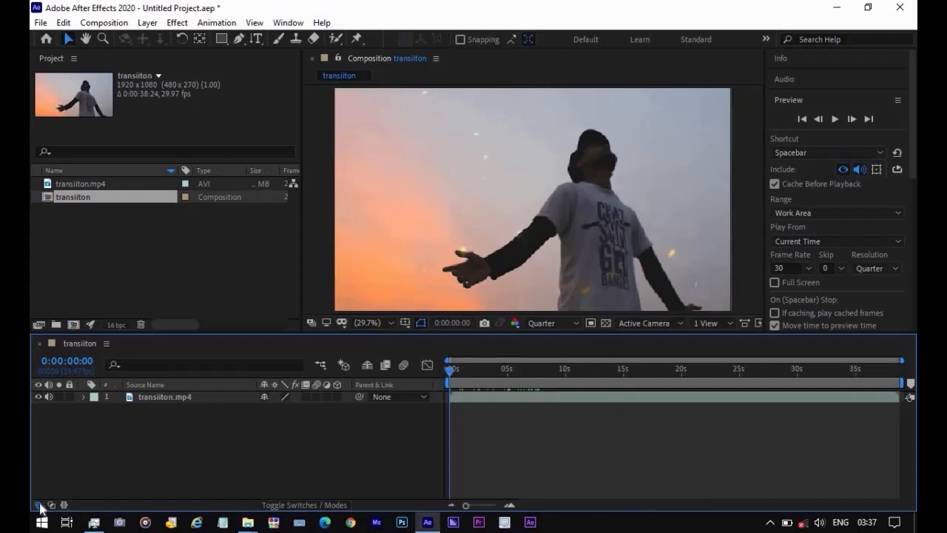
Hide the timeline's layer switches and show the Modes column, checking the blending modes offered for the video layer
{"action": "left_click", "coordinate": [38, 506]}
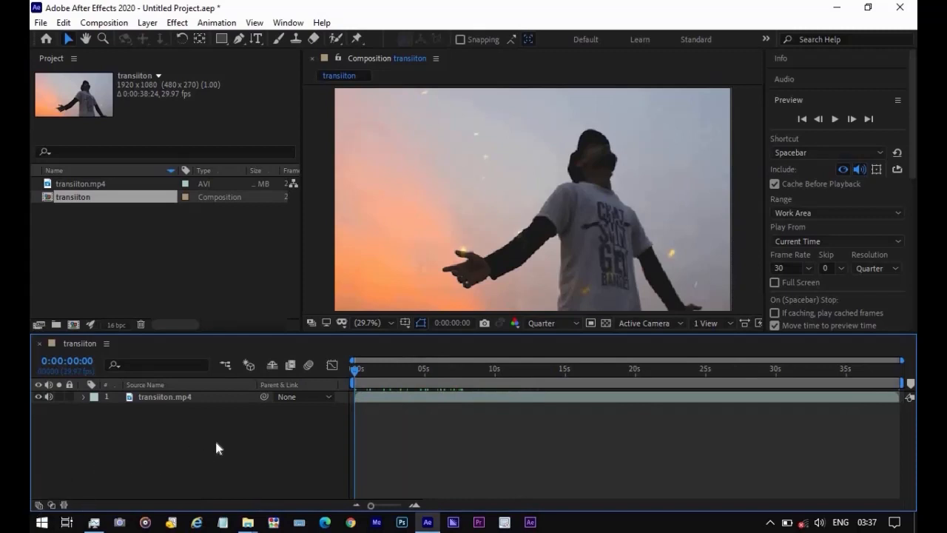
{"action": "right_click", "coordinate": [216, 384]}
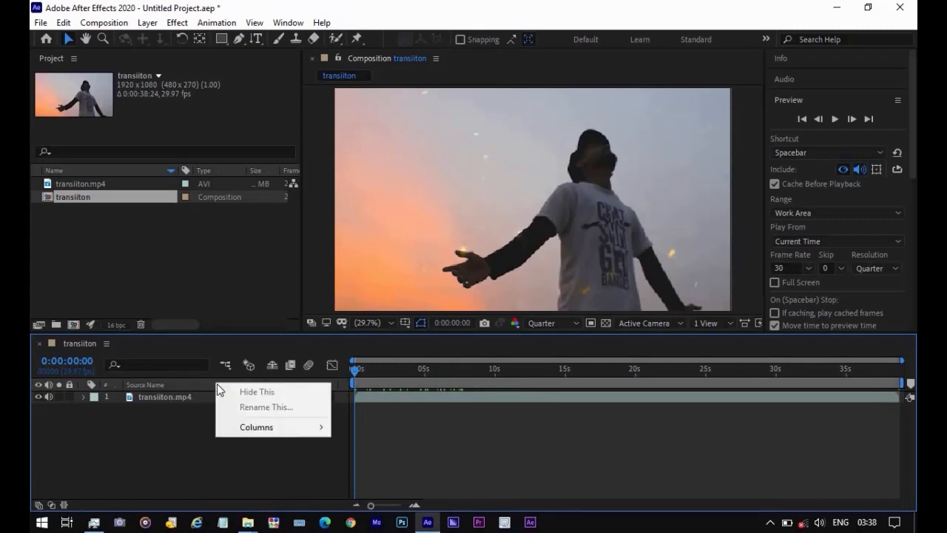
{"action": "mouse_move", "coordinate": [286, 429]}
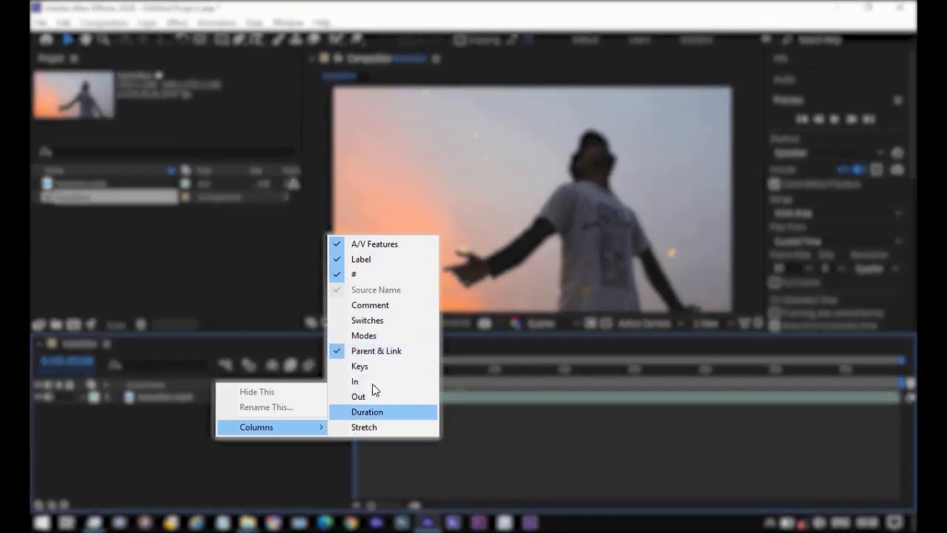
{"action": "left_click", "coordinate": [365, 337]}
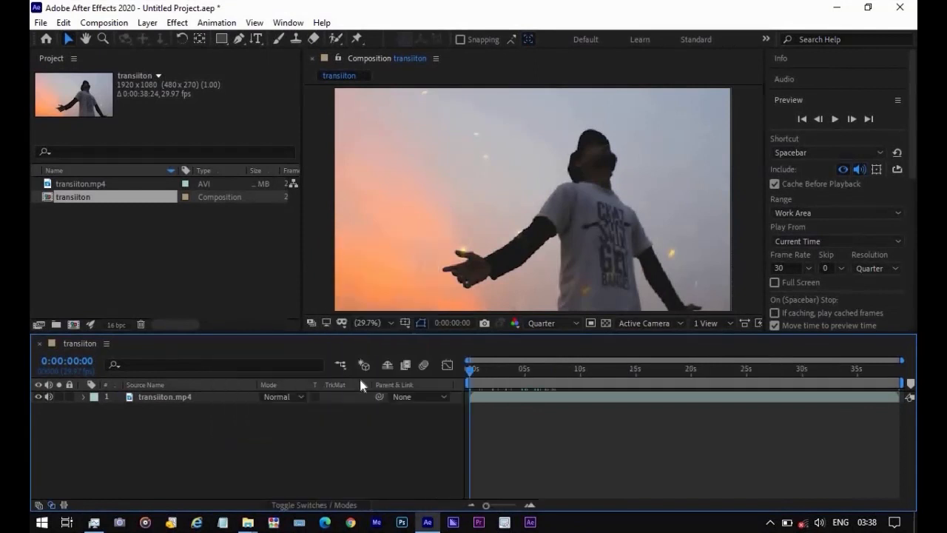
{"action": "left_click", "coordinate": [297, 395]}
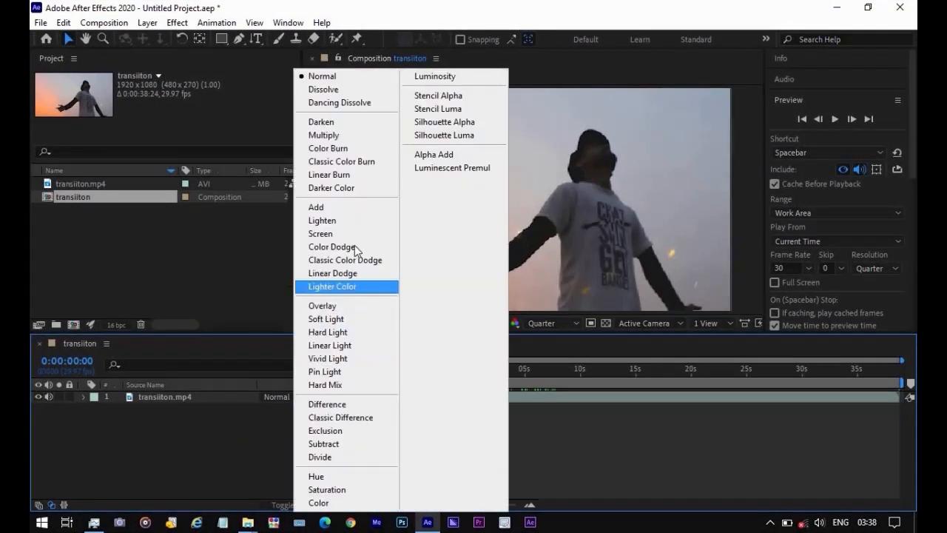
{"action": "left_click", "coordinate": [264, 447]}
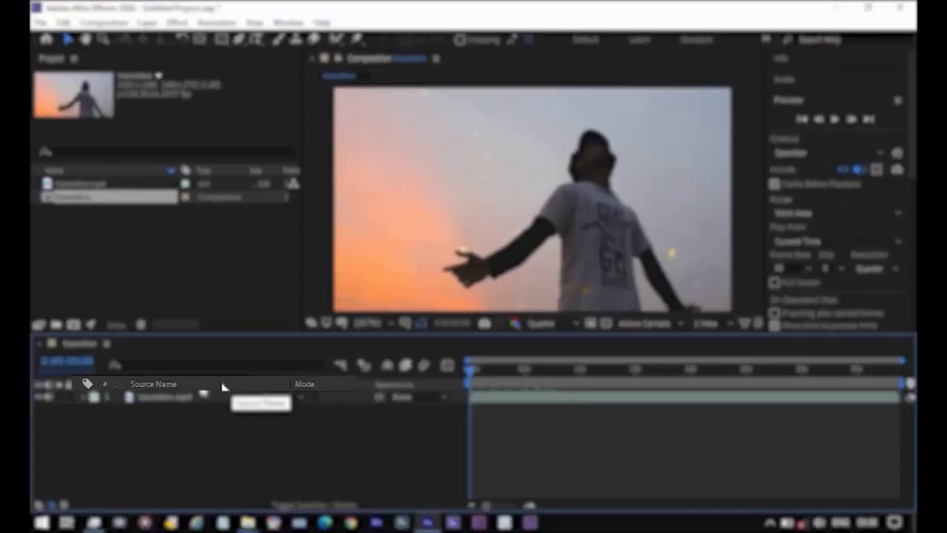
Show the Switches column in the timeline alongside the Modes column
{"action": "mouse_move", "coordinate": [223, 387]}
{"action": "left_mouse_down"}
{"action": "mouse_move", "coordinate": [298, 382]}
{"action": "mouse_move", "coordinate": [226, 385]}
{"action": "left_mouse_up"}
{"action": "right_click", "coordinate": [226, 385]}
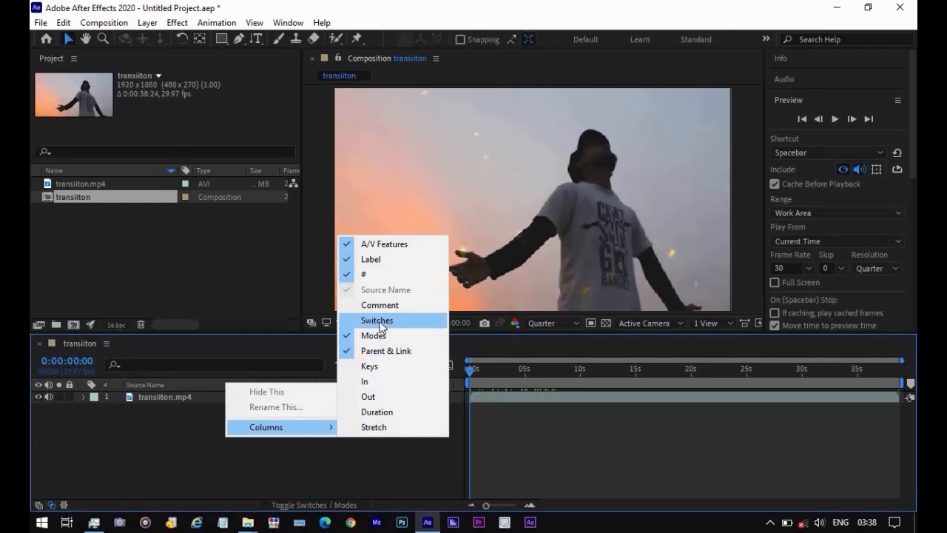
{"action": "left_click", "coordinate": [388, 324]}
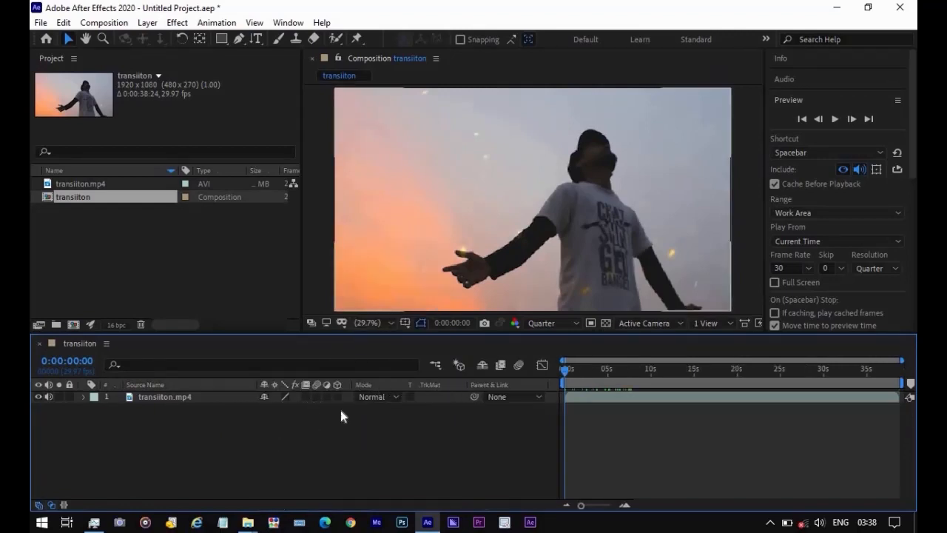
Collapse and re-expand the Transfer Controls pane, and view the blending modes available for the transiiton.mp4 layer
{"action": "left_click", "coordinate": [60, 504]}
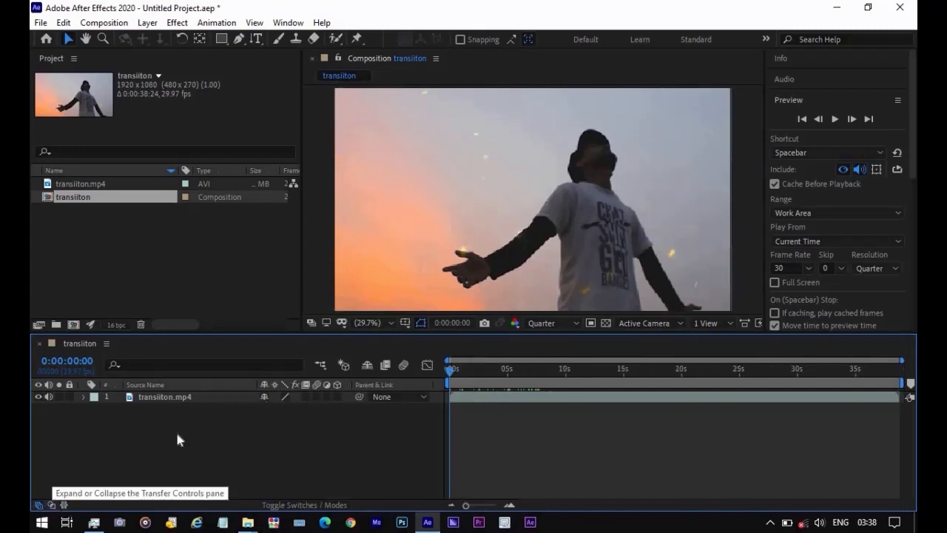
{"action": "left_click", "coordinate": [63, 503]}
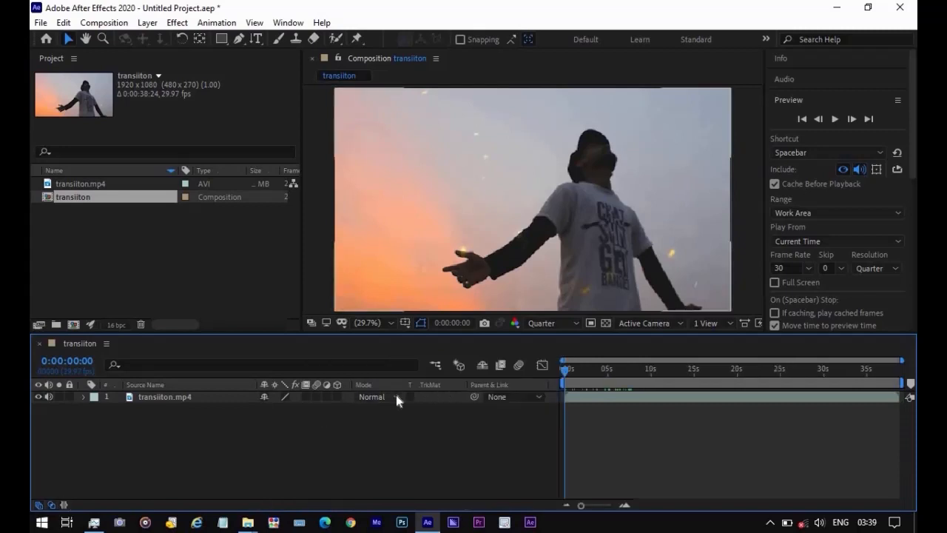
{"action": "left_click", "coordinate": [395, 396]}
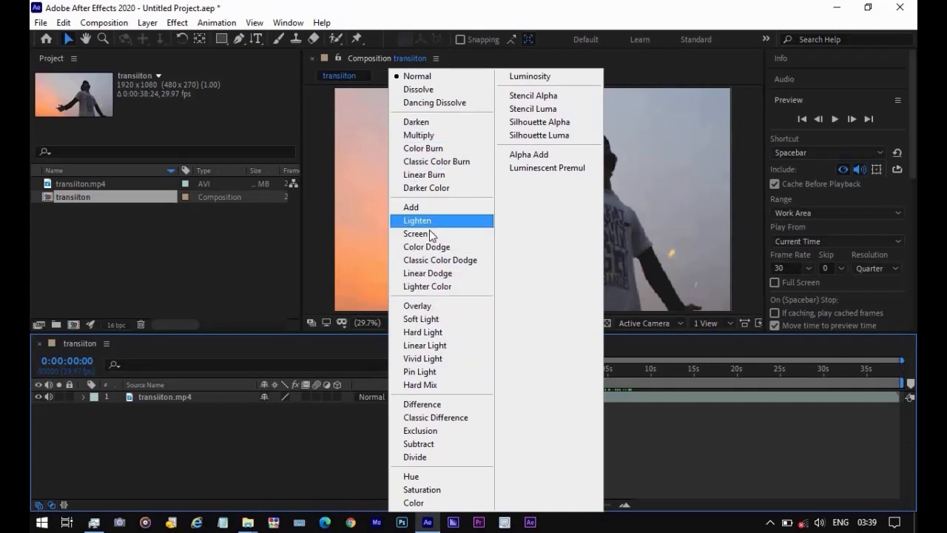
{"action": "left_click", "coordinate": [271, 455]}
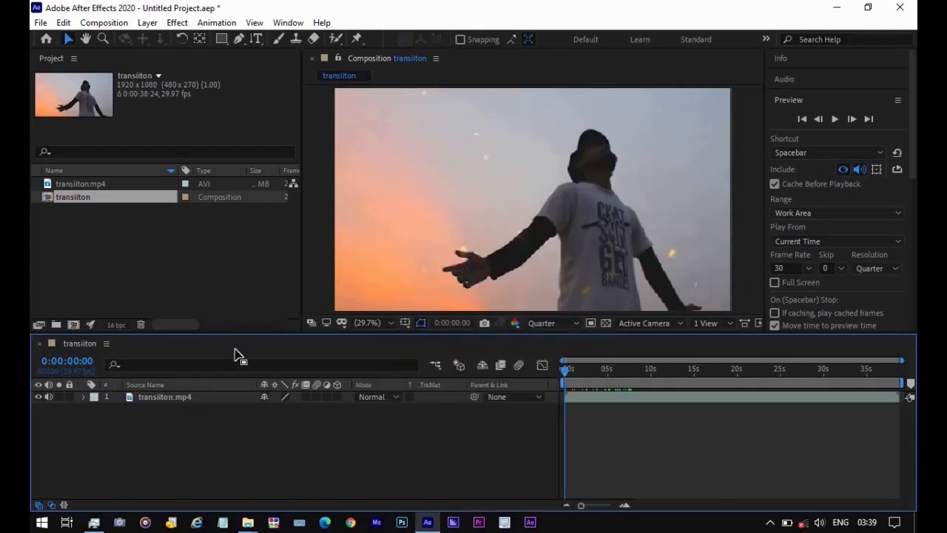
Import mix10.jpg from the mix folder of the gradients overlays pack and place it above the video layer in the composition
{"action": "left_click", "coordinate": [175, 256]}
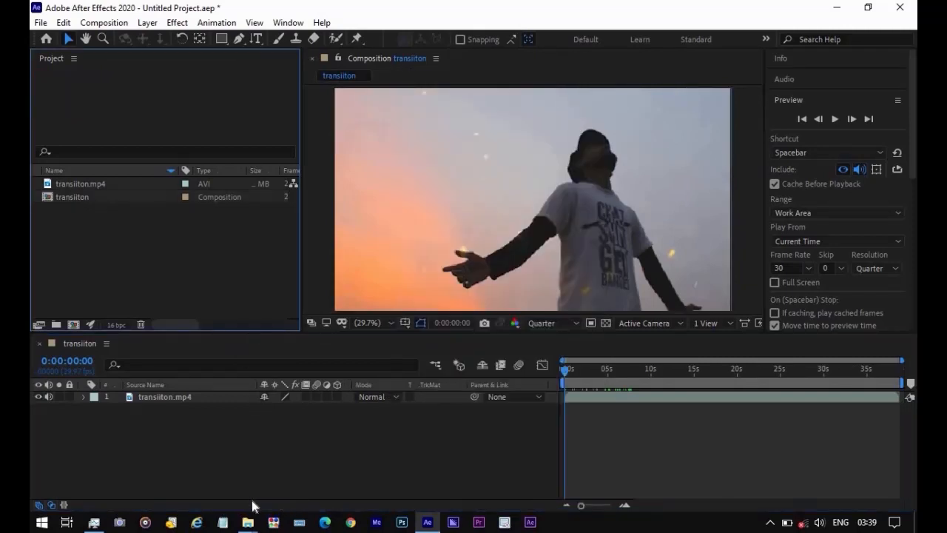
{"action": "mouse_move", "coordinate": [250, 524]}
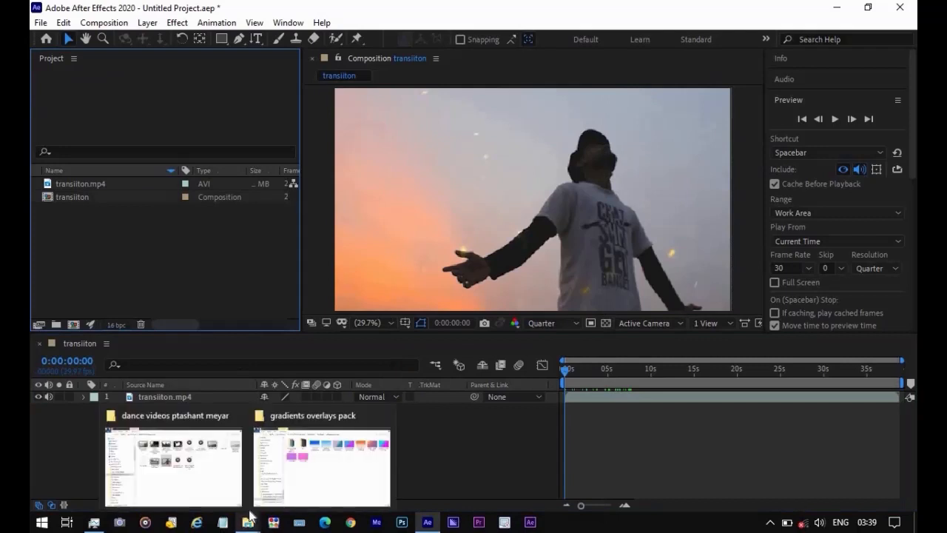
{"action": "left_click", "coordinate": [300, 471]}
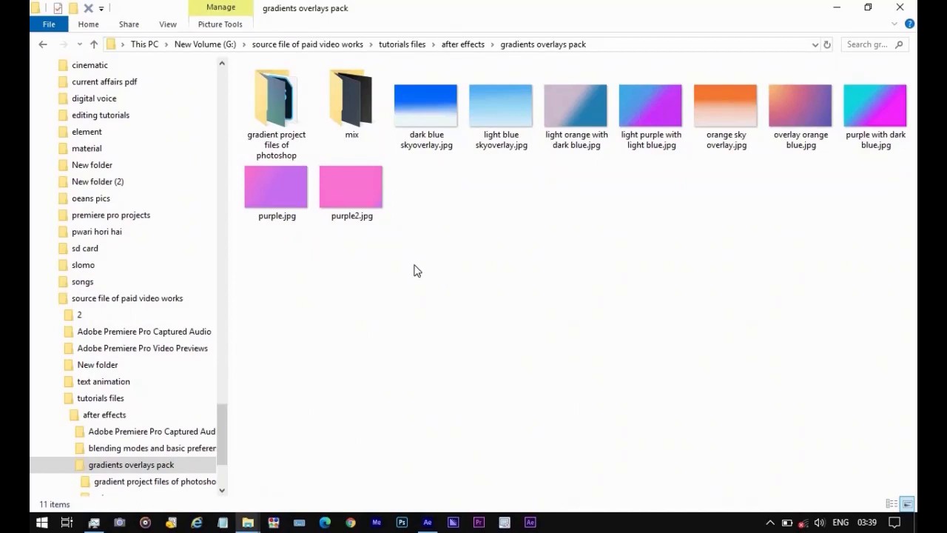
{"action": "double_click", "coordinate": [360, 105]}
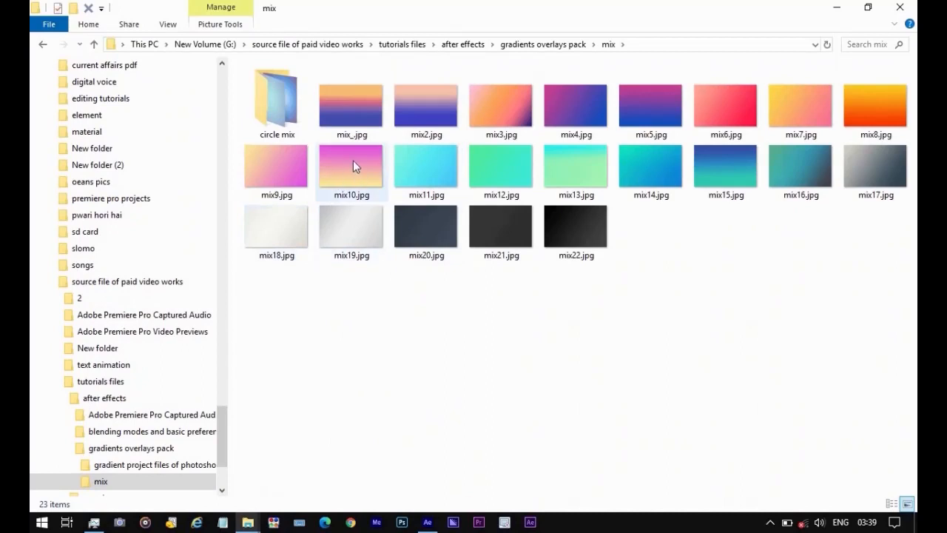
{"action": "left_click", "coordinate": [353, 165]}
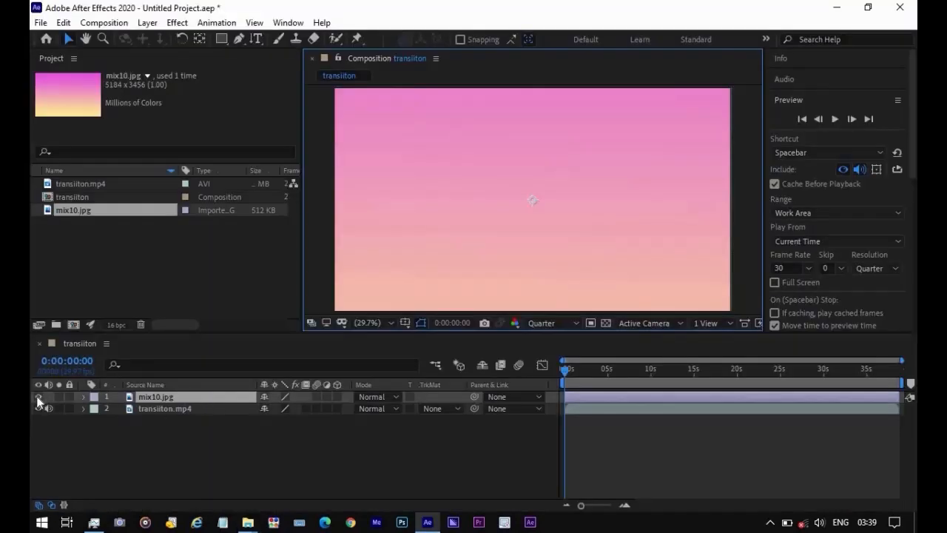
Hide the mix10.jpg layer to preview the video beneath it, and show the layer again
{"action": "left_click", "coordinate": [39, 396]}
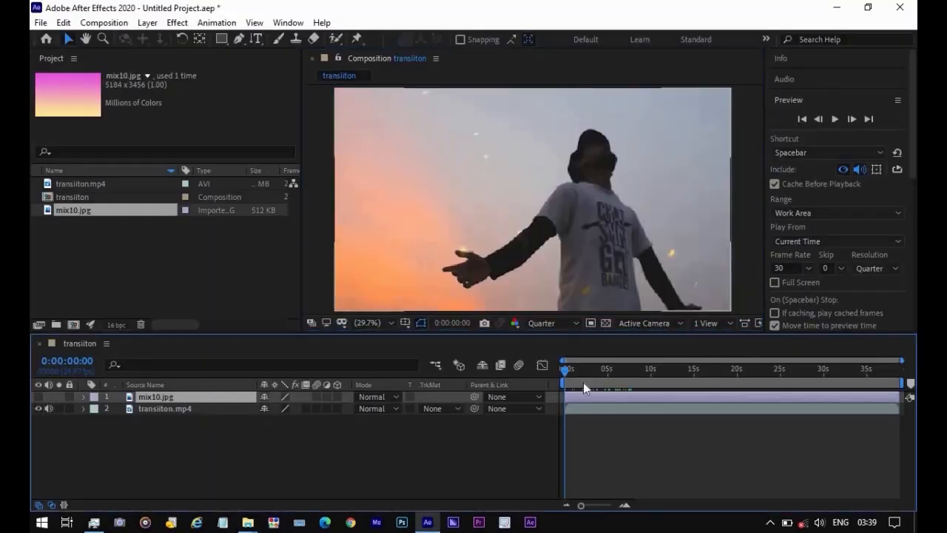
{"action": "mouse_move", "coordinate": [566, 371]}
{"action": "left_mouse_down"}
{"action": "mouse_move", "coordinate": [689, 369]}
{"action": "mouse_move", "coordinate": [563, 367]}
{"action": "left_mouse_up"}
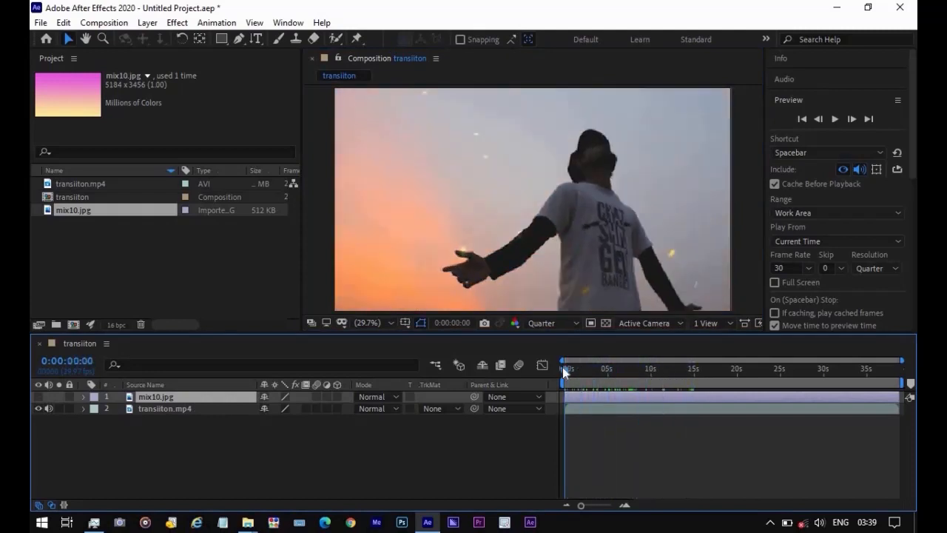
{"action": "left_click", "coordinate": [37, 397]}
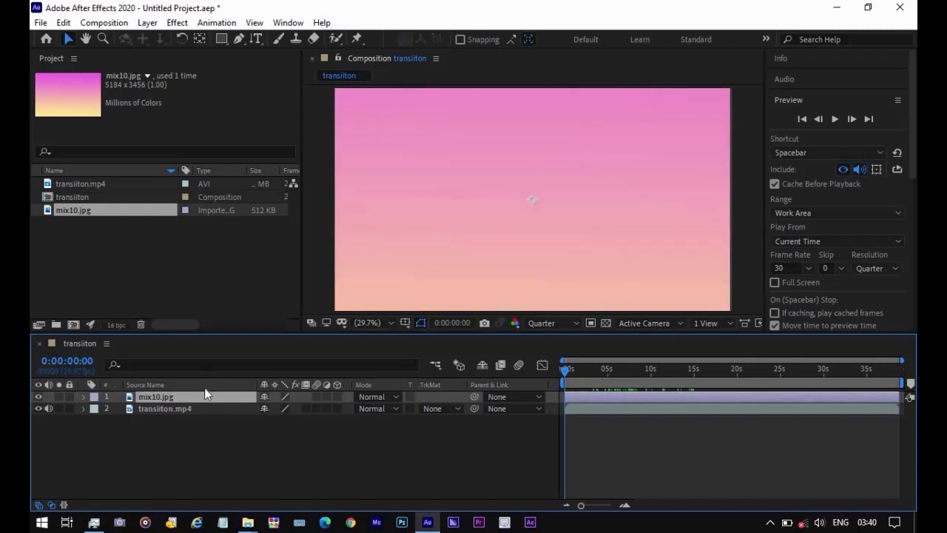
Set the mix10.jpg layer's blending mode to Overlay at 0:00:03:28 and scrub the timeline to check the blend
{"action": "left_click", "coordinate": [564, 408]}
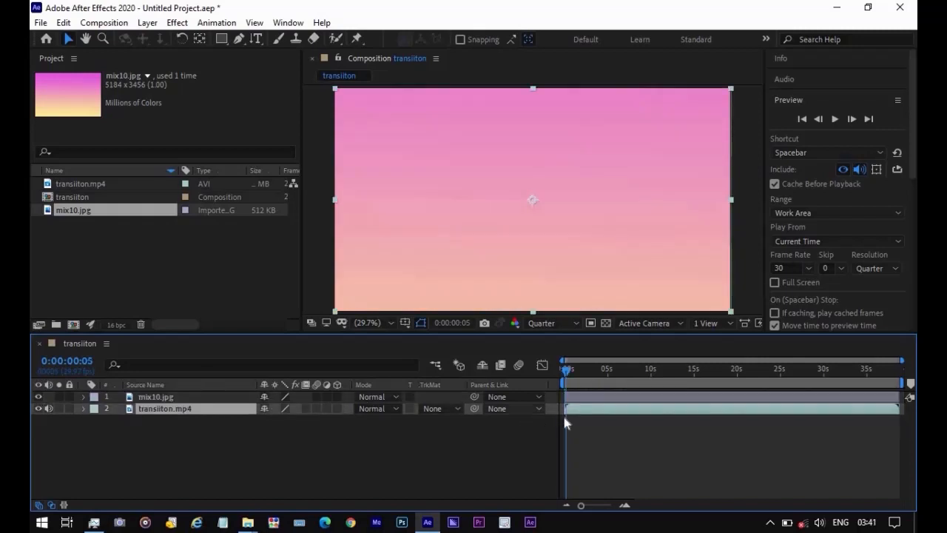
{"action": "left_click_drag", "start_coordinate": [606, 372], "coordinate": [598, 372]}
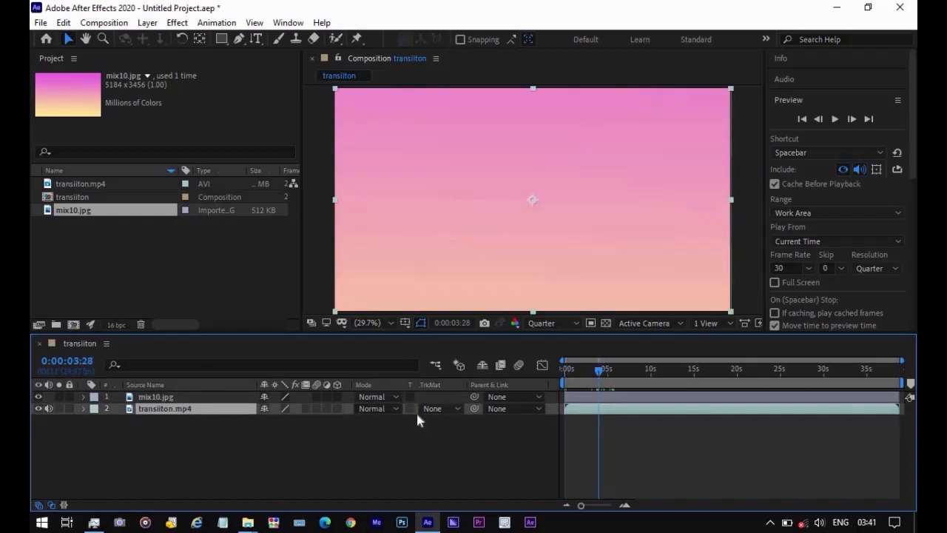
{"action": "left_click", "coordinate": [395, 396]}
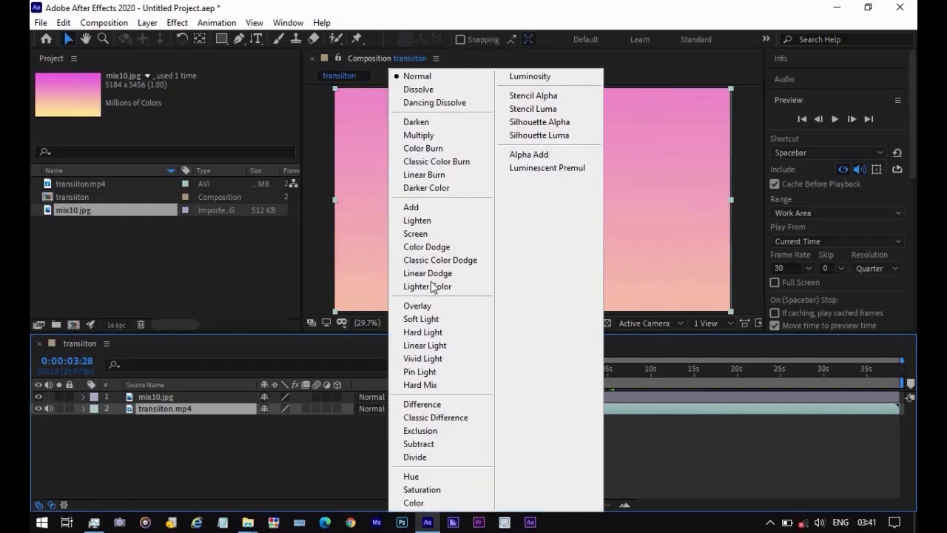
{"action": "left_click", "coordinate": [438, 309]}
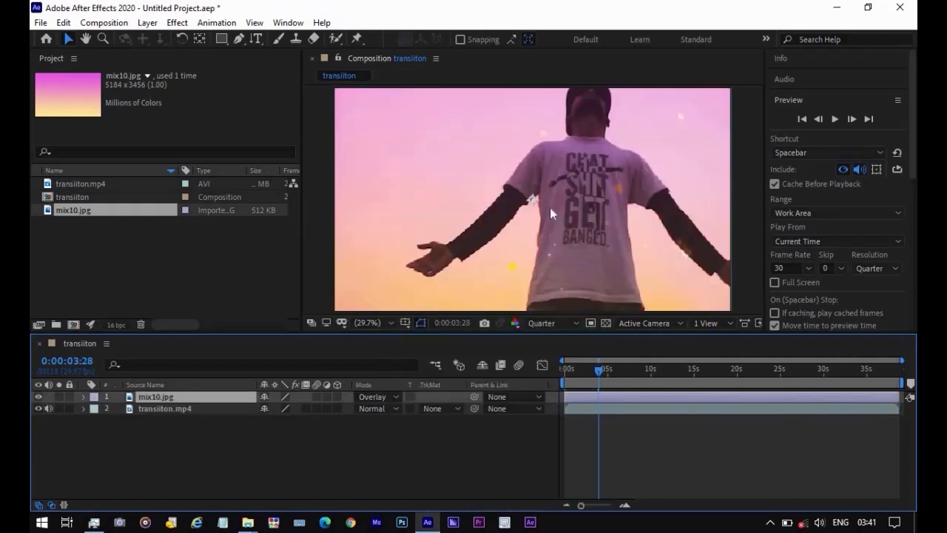
{"action": "left_click_drag", "start_coordinate": [599, 370], "coordinate": [626, 370]}
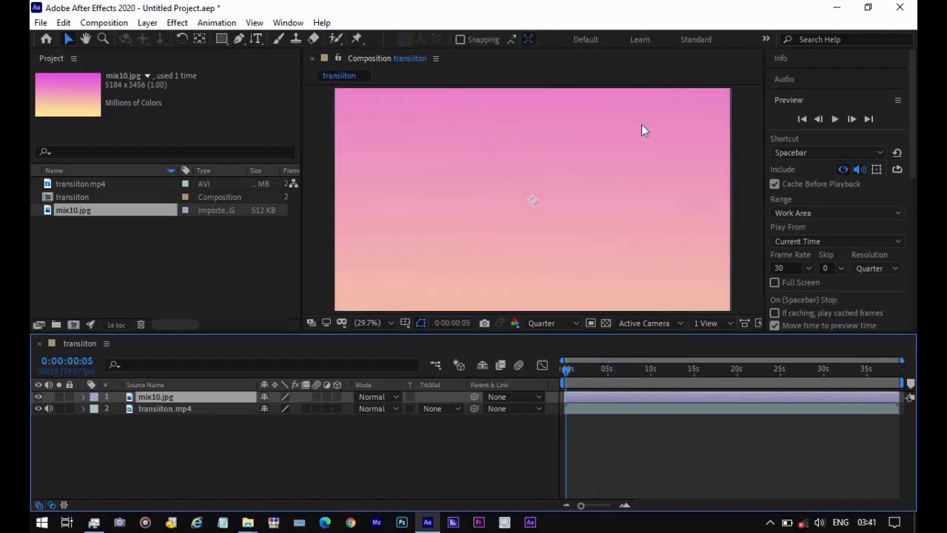
Hide the mix10.jpg layer to compare it with the video beneath, and show the layer again
{"action": "left_click", "coordinate": [584, 409]}
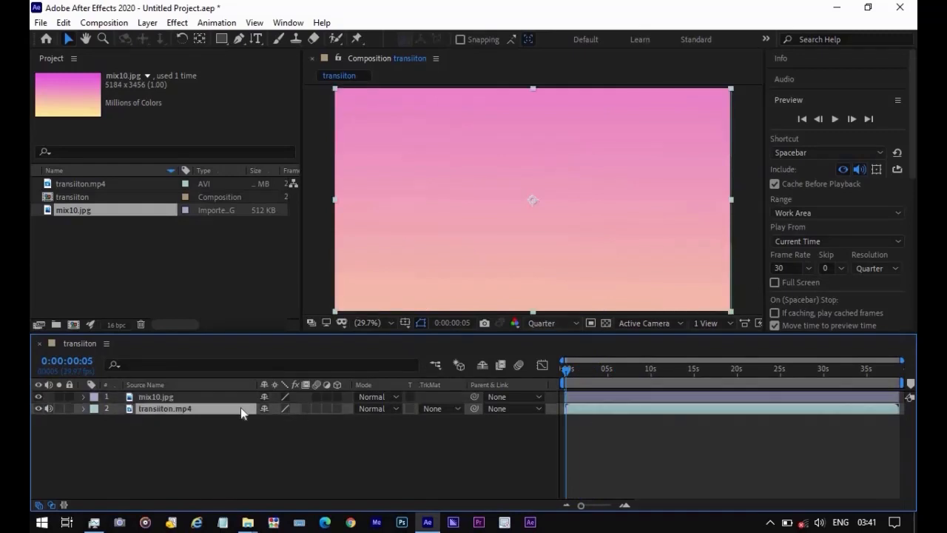
{"action": "left_click", "coordinate": [39, 396]}
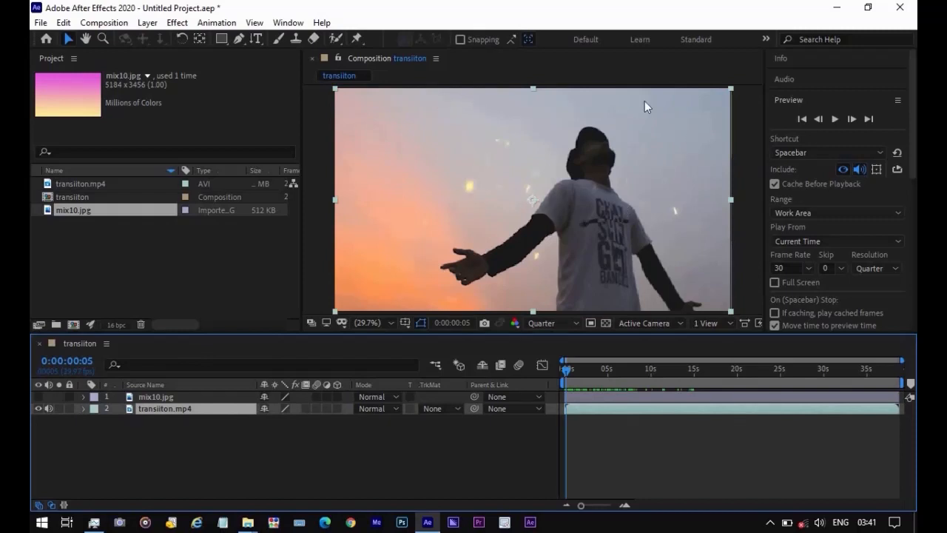
{"action": "left_click", "coordinate": [39, 396]}
{"action": "key", "text": "space"}
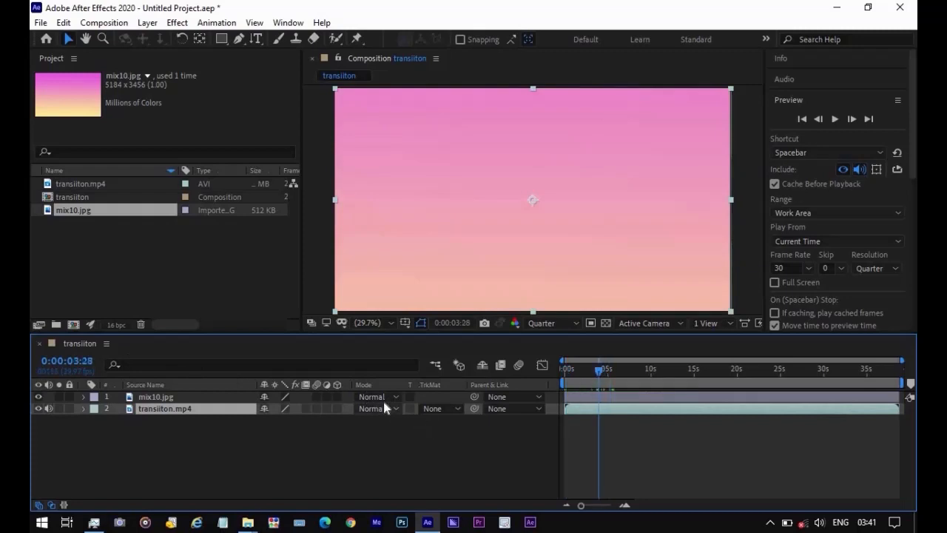
Try the Overlay blending mode on the mix10.jpg layer and scrub the timeline to check the blend
{"action": "left_click", "coordinate": [396, 396]}
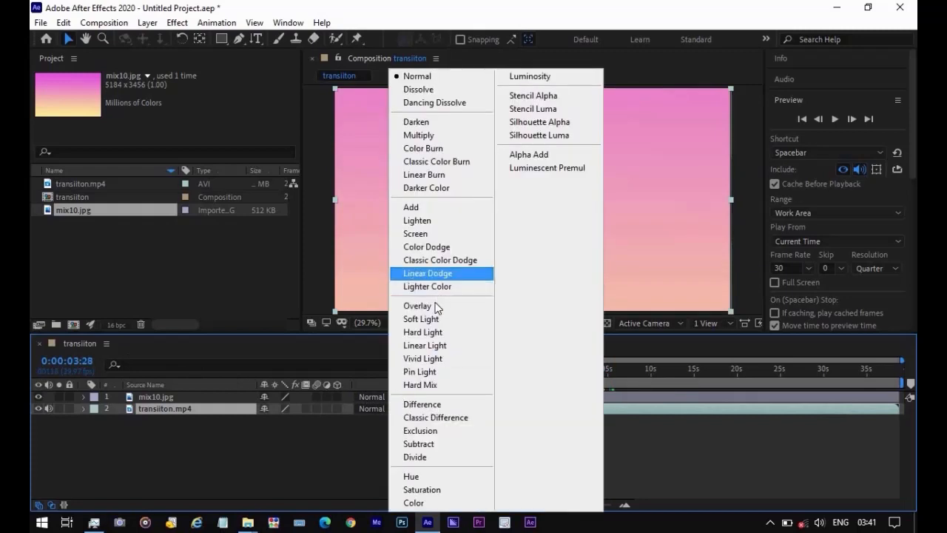
{"action": "left_click", "coordinate": [418, 306]}
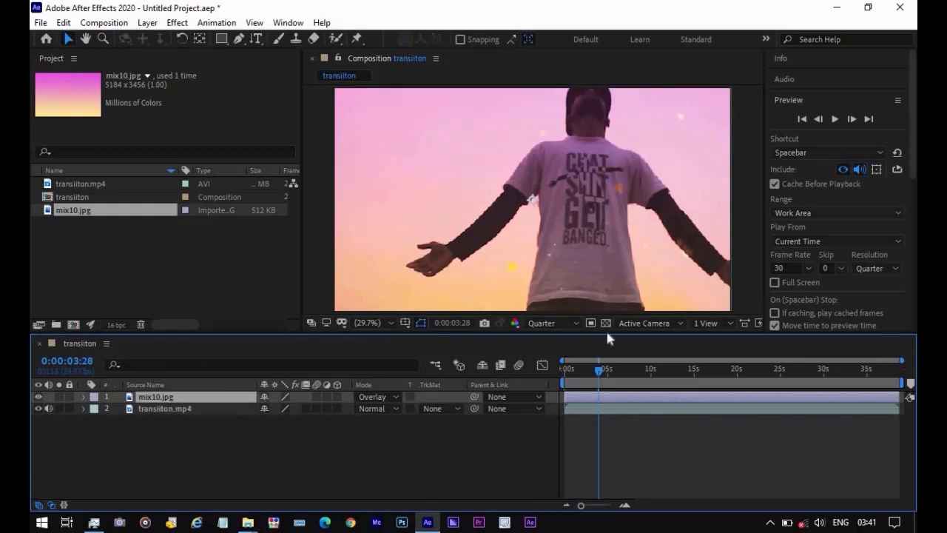
{"action": "left_click_drag", "start_coordinate": [599, 370], "coordinate": [573, 367]}
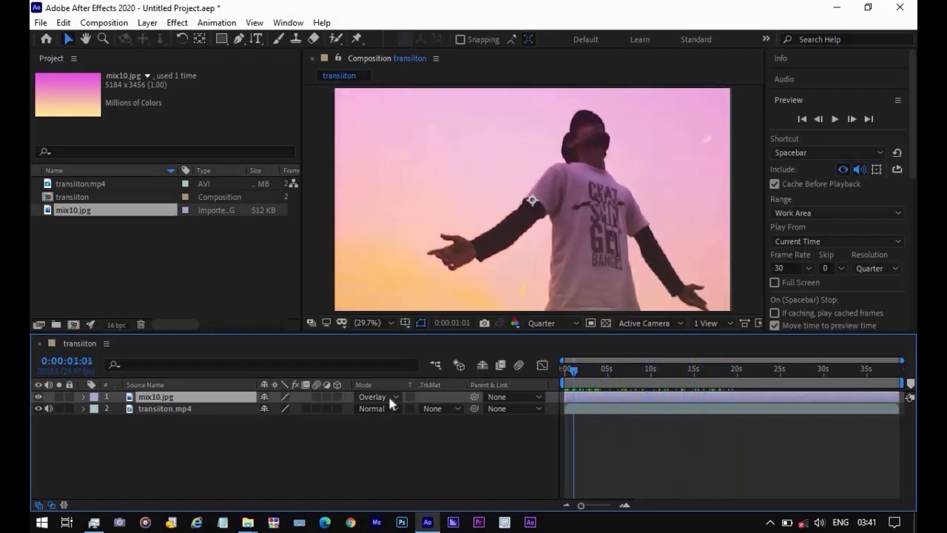
Try the Screen and Add blending modes on the mix10.jpg layer at 0:00:01:01
{"action": "left_click", "coordinate": [388, 395]}
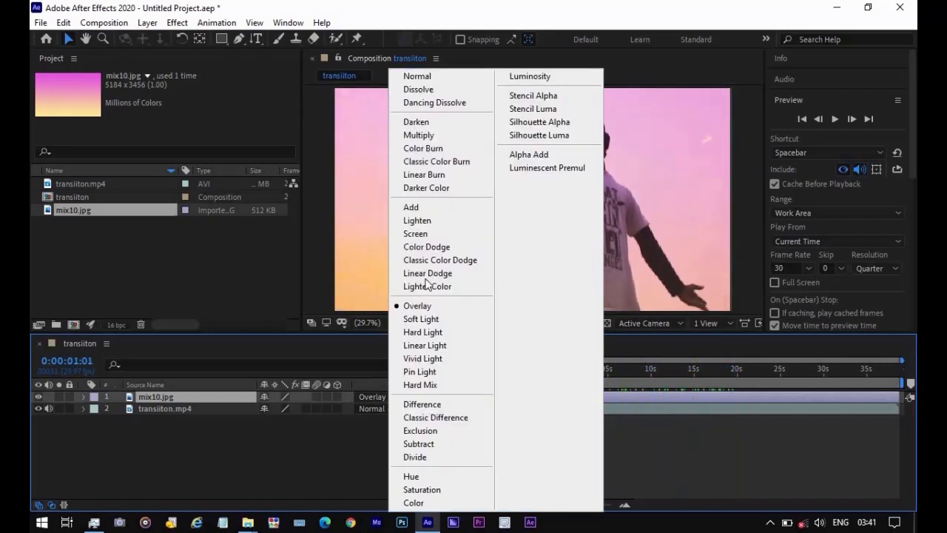
{"action": "left_click", "coordinate": [457, 235]}
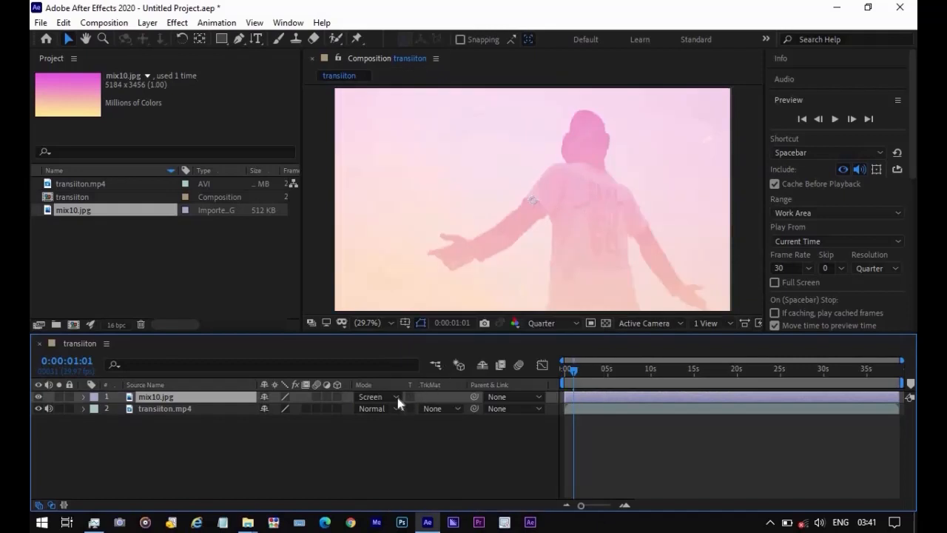
{"action": "left_click", "coordinate": [396, 396]}
{"action": "left_click", "coordinate": [414, 209]}
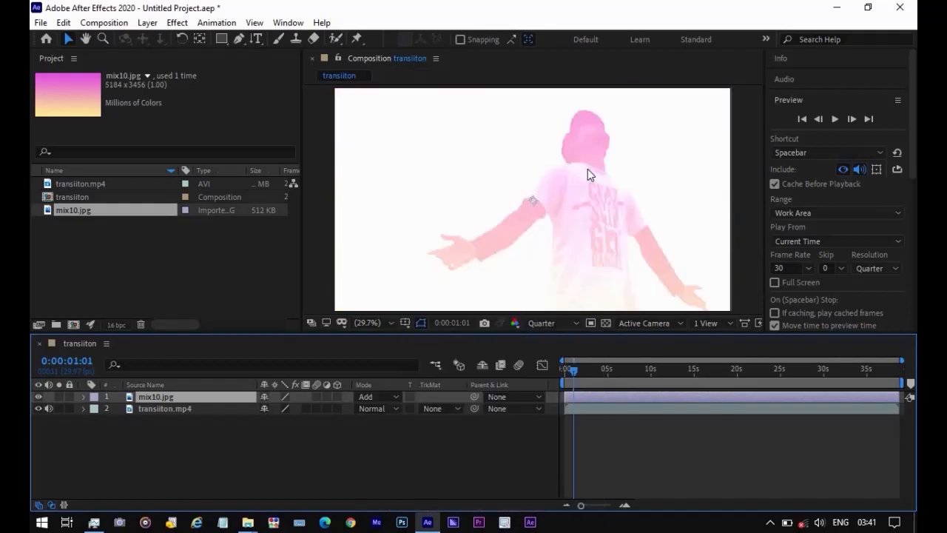
Try the Multiply blending mode on the mix10.jpg layer and scrub through the clip to preview it
{"action": "left_click", "coordinate": [390, 396]}
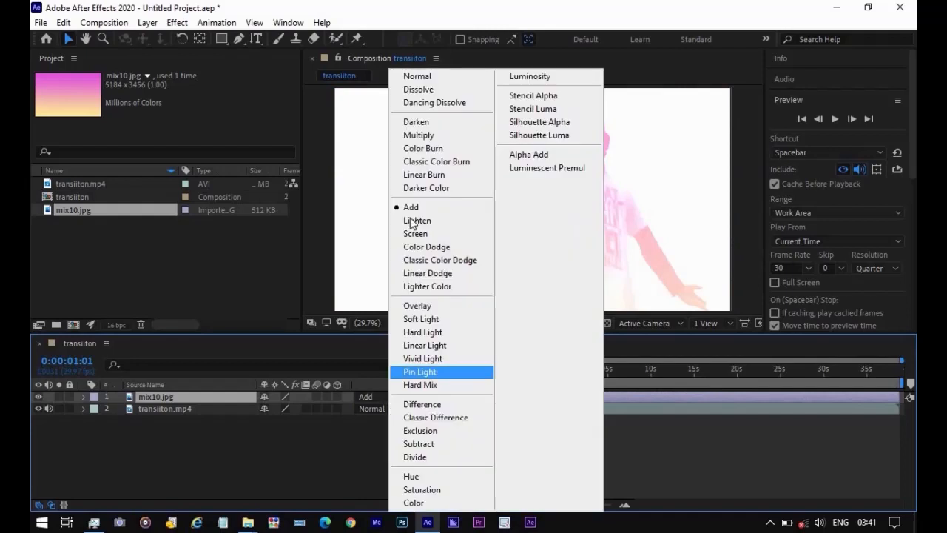
{"action": "left_click", "coordinate": [437, 136]}
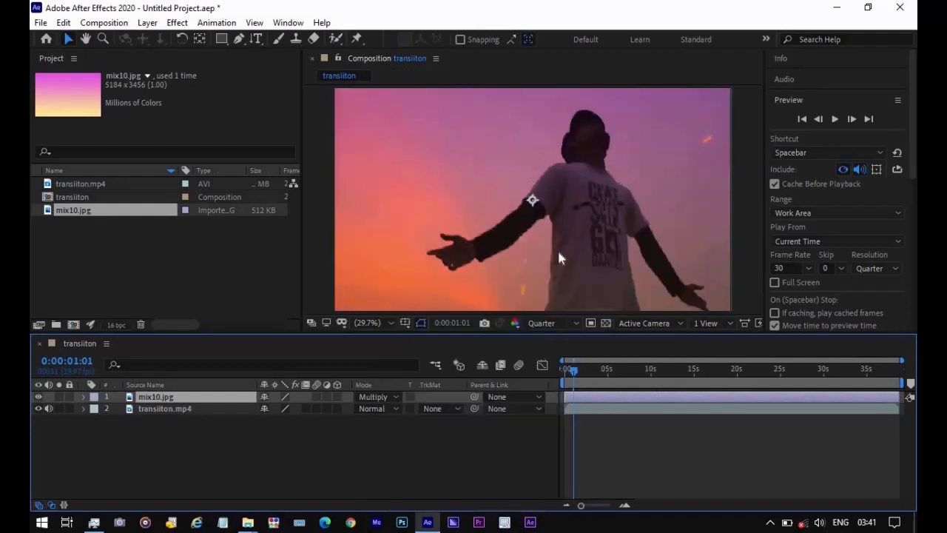
{"action": "mouse_move", "coordinate": [581, 369]}
{"action": "left_mouse_down"}
{"action": "mouse_move", "coordinate": [738, 377]}
{"action": "mouse_move", "coordinate": [576, 366]}
{"action": "left_mouse_up"}
{"action": "left_click_drag", "start_coordinate": [670, 366], "coordinate": [711, 361]}
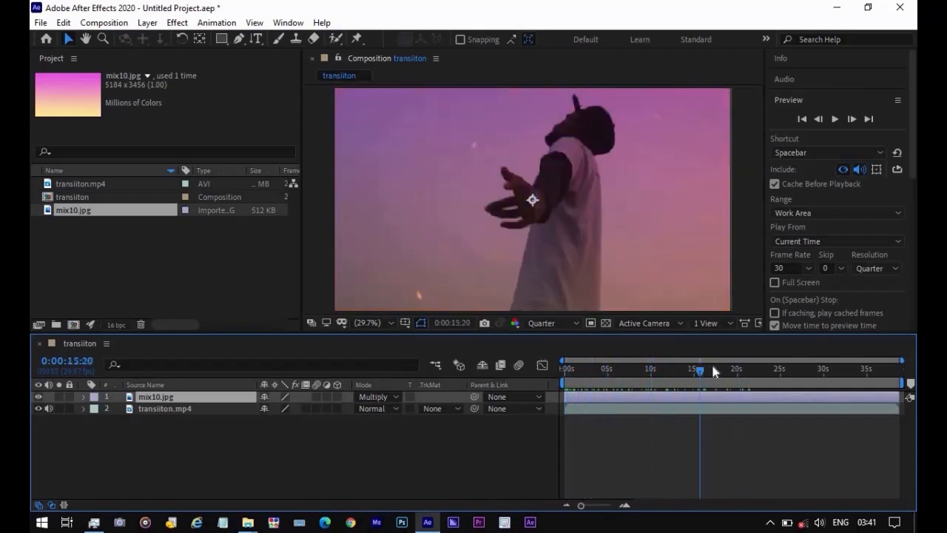
Reset the mix10.jpg layer's blending mode to Normal
{"action": "left_click", "coordinate": [391, 397]}
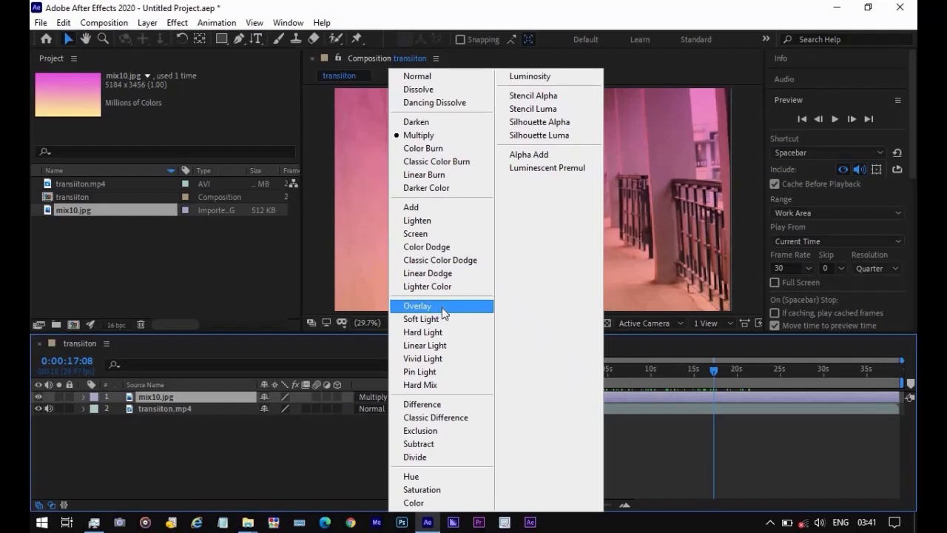
{"action": "left_click", "coordinate": [375, 403]}
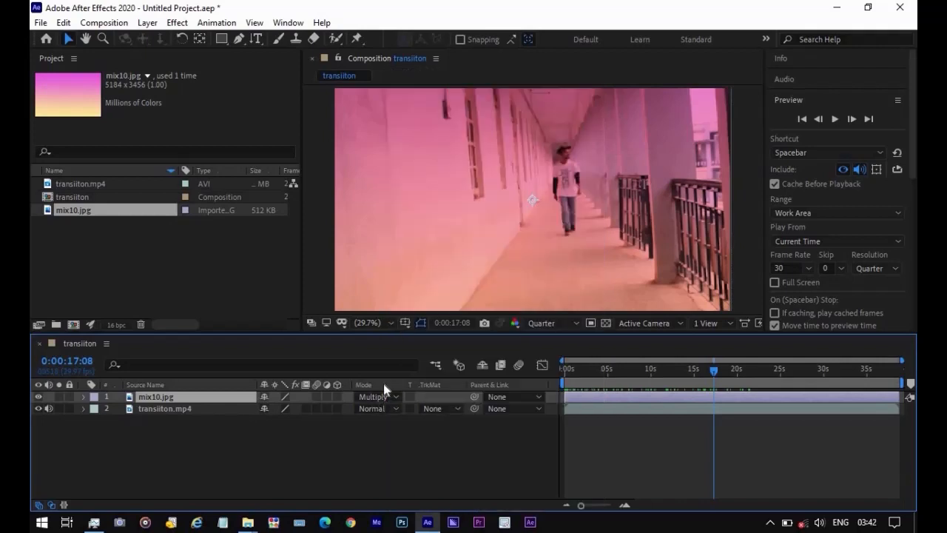
{"action": "left_click", "coordinate": [376, 397]}
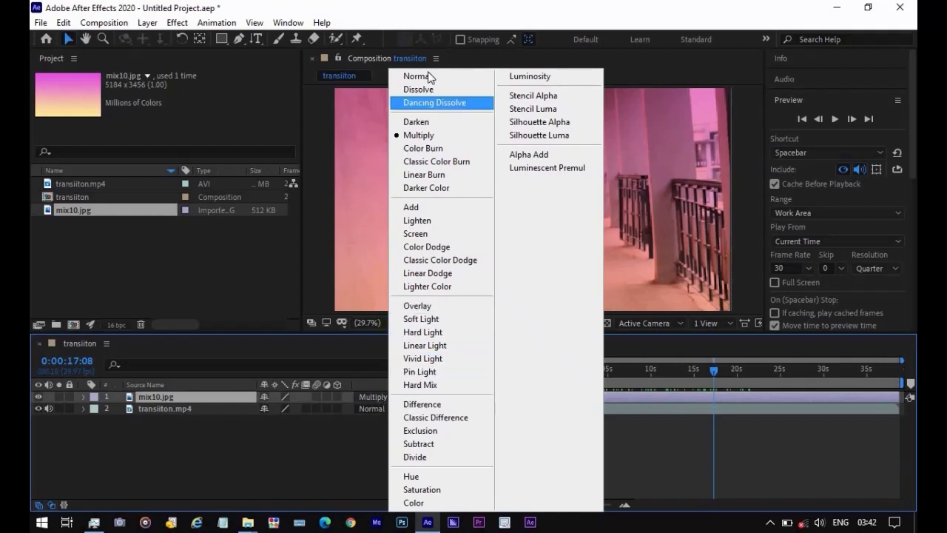
{"action": "left_click", "coordinate": [427, 77]}
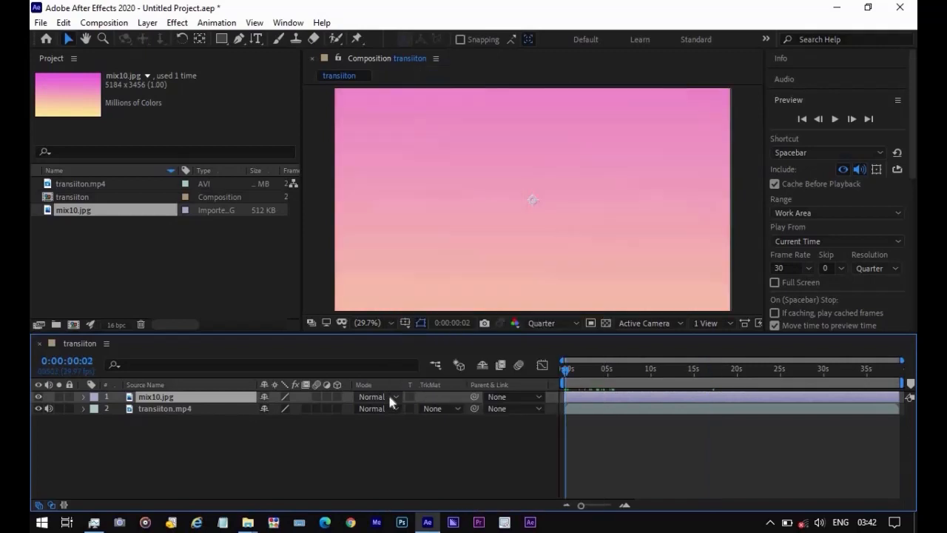
Set the mix10.jpg layer's blending mode to Overlay and move the current time to 0:00:00:00
{"action": "left_click", "coordinate": [387, 396]}
{"action": "left_click", "coordinate": [429, 306]}
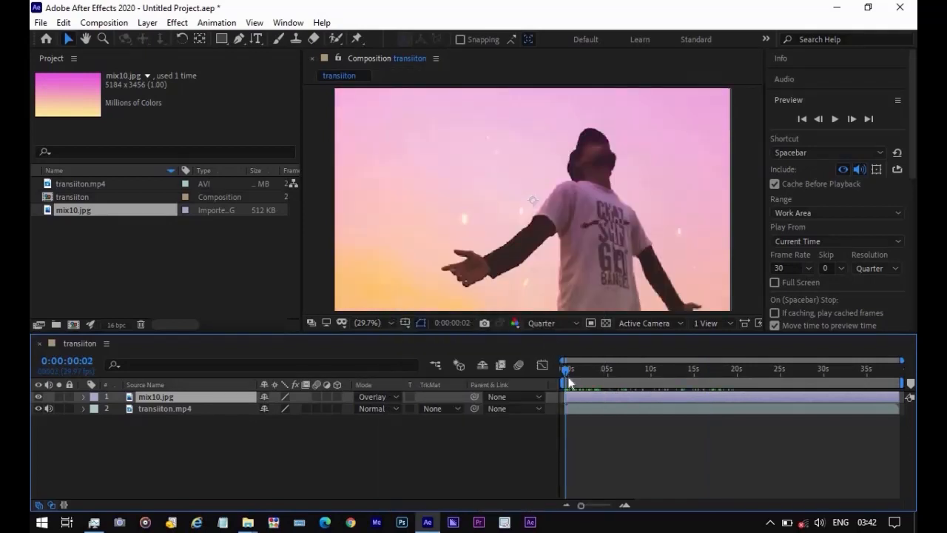
{"action": "left_click_drag", "start_coordinate": [574, 373], "coordinate": [107, 224]}
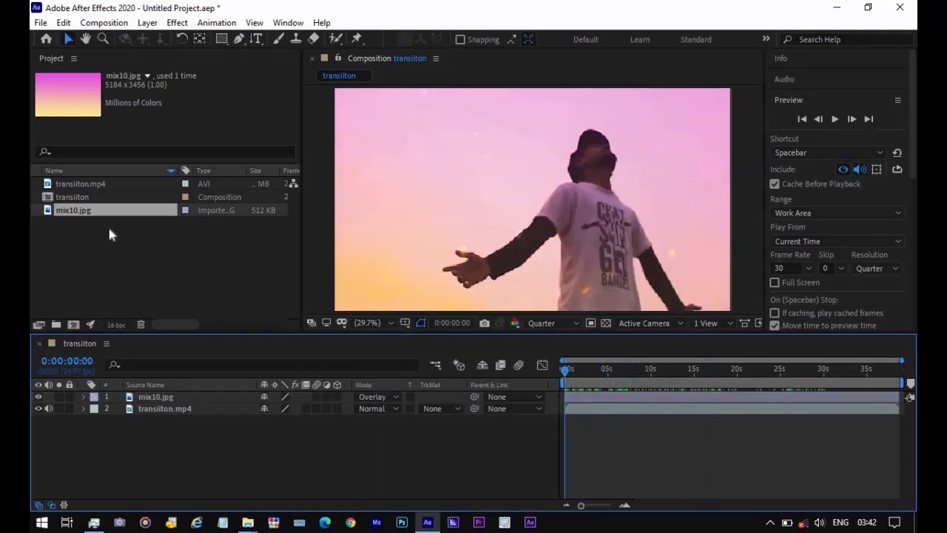
In the Media & Disk Cache preferences, choose M:\cache files as the disk cache folder and clean the conformed media database and cache
{"action": "left_click", "coordinate": [63, 22]}
{"action": "mouse_move", "coordinate": [108, 390]}
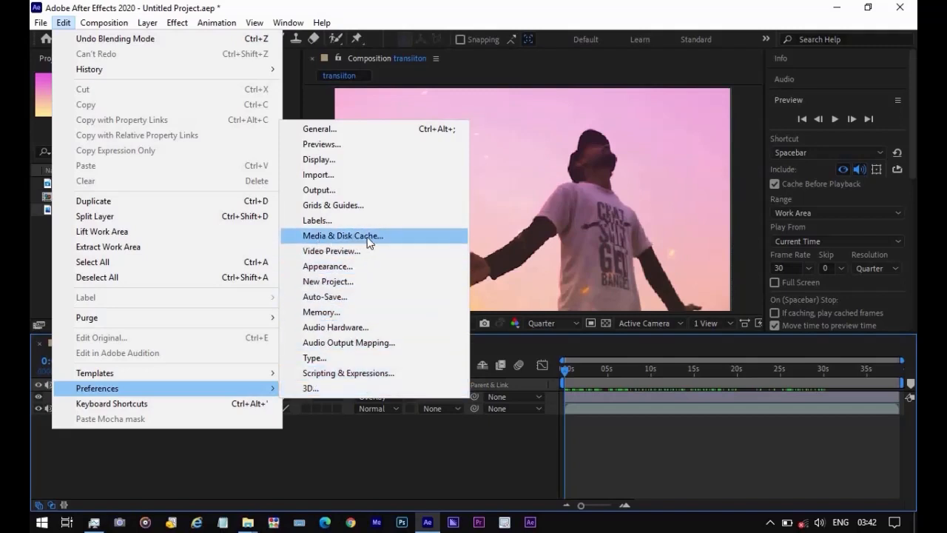
{"action": "left_click", "coordinate": [391, 237]}
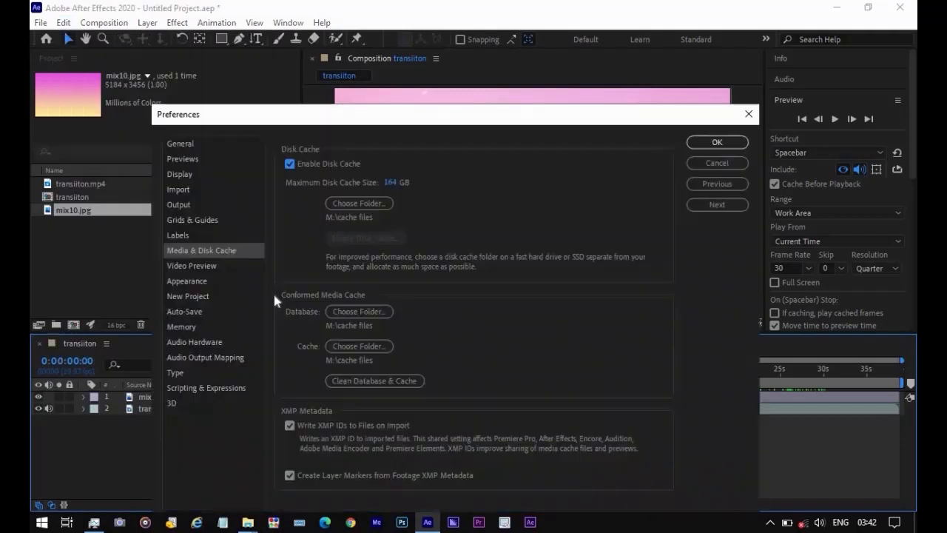
{"action": "left_click_drag", "start_coordinate": [459, 120], "coordinate": [454, 63]}
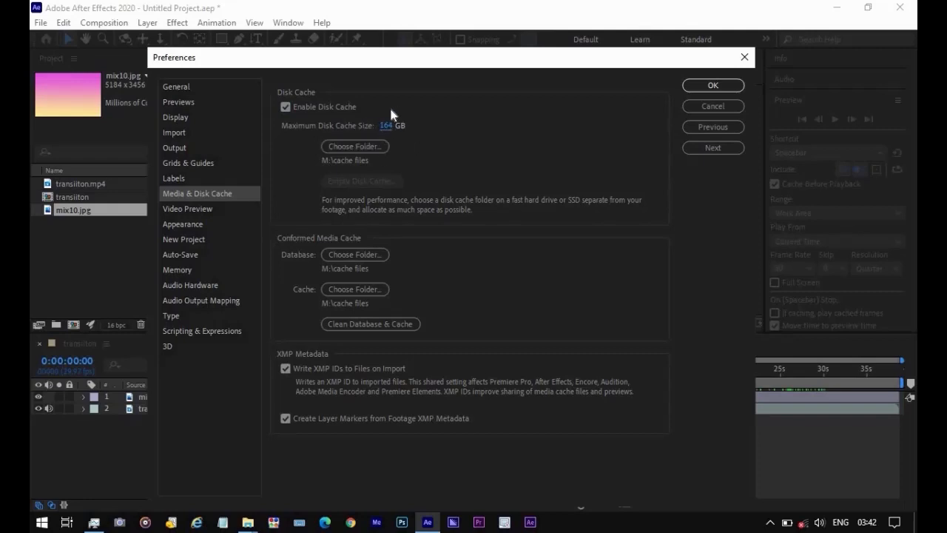
{"action": "left_click", "coordinate": [355, 146]}
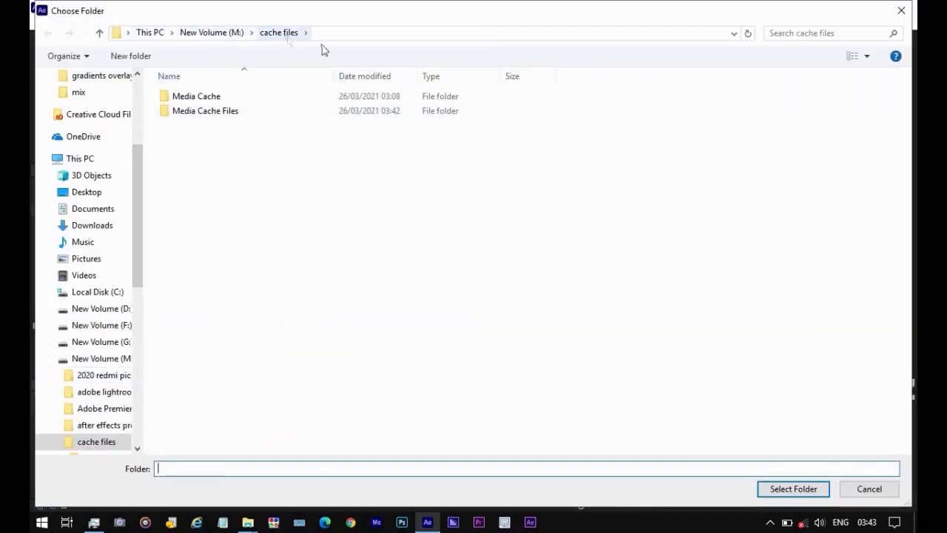
{"action": "left_click", "coordinate": [809, 490]}
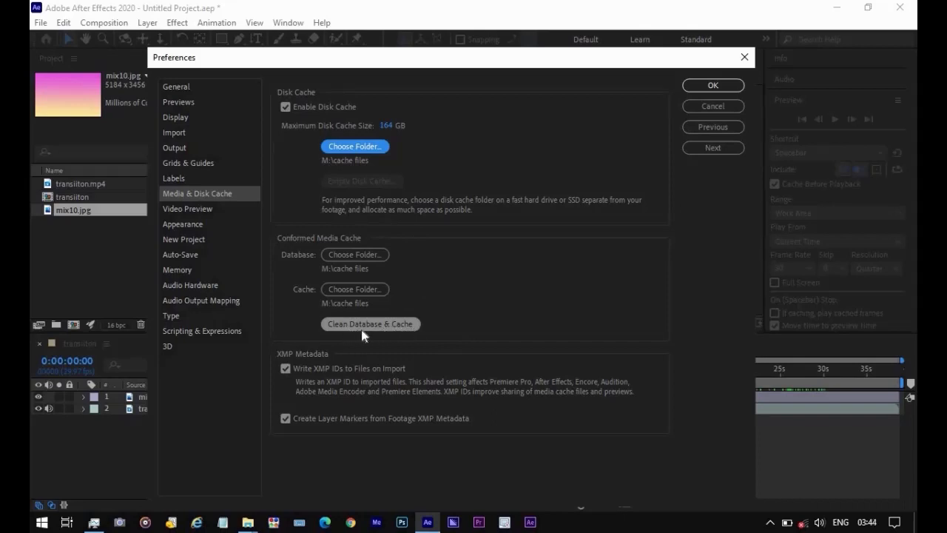
{"action": "left_click", "coordinate": [386, 325]}
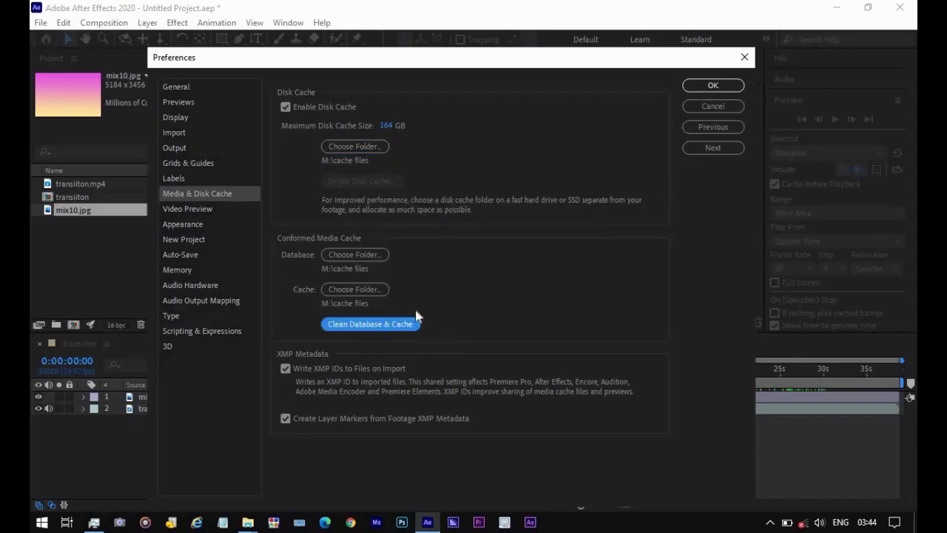
{"action": "left_click", "coordinate": [401, 323]}
Set auto-save to every 1 minute and the RAM reserved for other applications to 0.8 GB in the preferences
{"action": "left_click", "coordinate": [201, 255]}
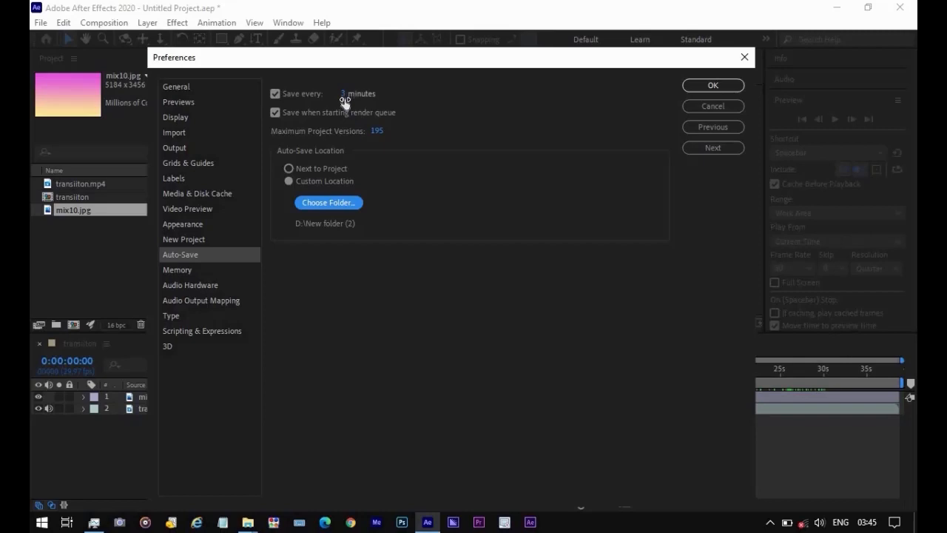
{"action": "left_click_drag", "start_coordinate": [343, 95], "coordinate": [332, 101]}
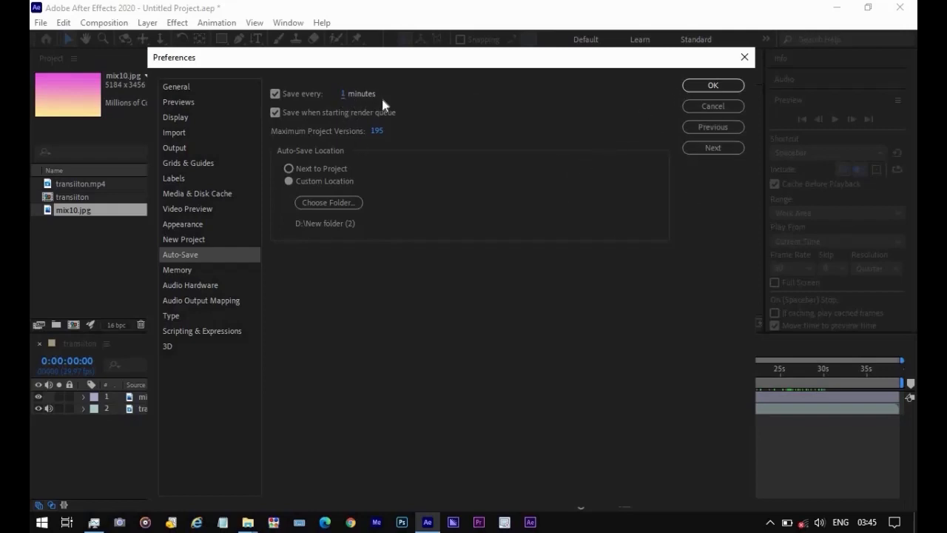
{"action": "left_click", "coordinate": [181, 270]}
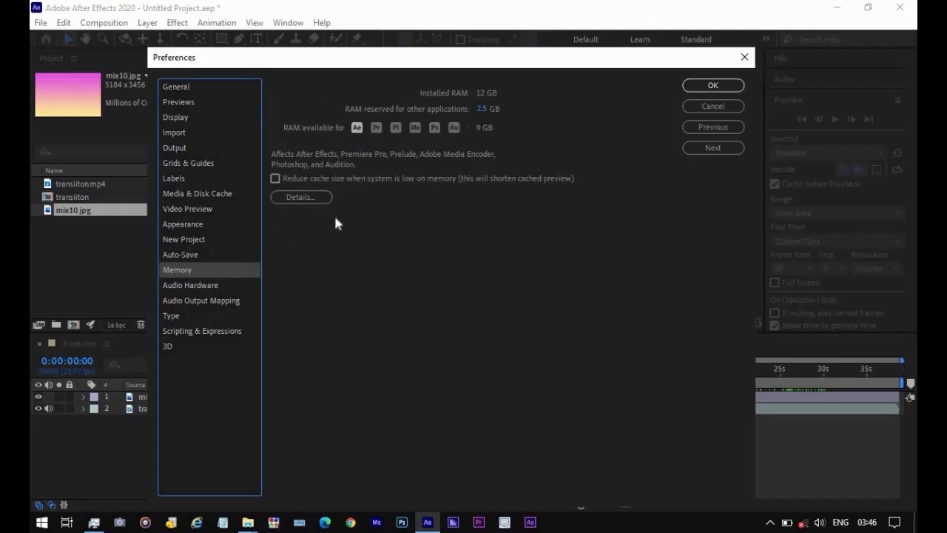
{"action": "left_click_drag", "start_coordinate": [481, 110], "coordinate": [483, 116]}
{"action": "mouse_move", "coordinate": [486, 111]}
{"action": "left_mouse_down"}
{"action": "mouse_move", "coordinate": [458, 110]}
{"action": "mouse_move", "coordinate": [483, 115]}
{"action": "left_mouse_up"}
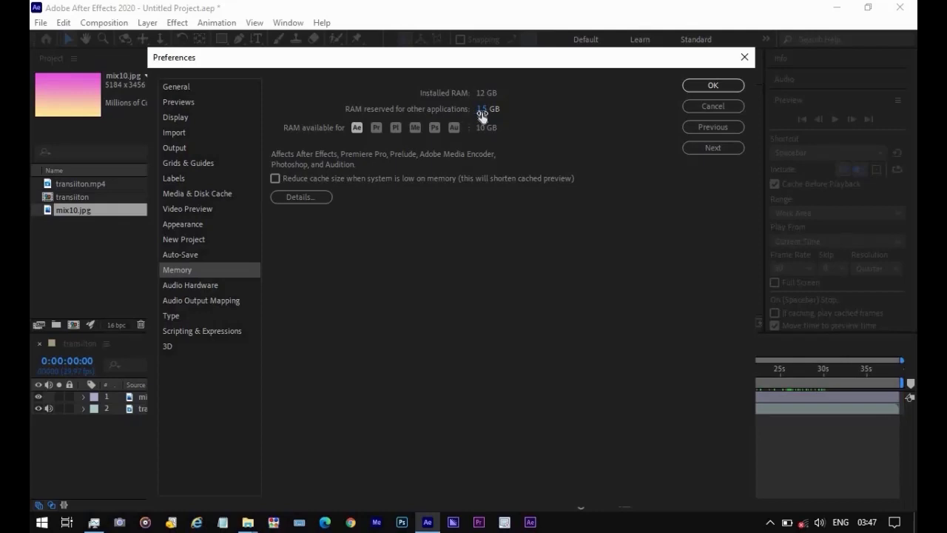
{"action": "left_click", "coordinate": [482, 110]}
{"action": "type", "text": "0.8"}
{"action": "key", "text": "Return"}
Configure preview preferences with adaptive resolution limit 1/16, zoom quality Faster and color management quality More Accurate Except Cached Preview, and apply the preferences
{"action": "left_click", "coordinate": [203, 108]}
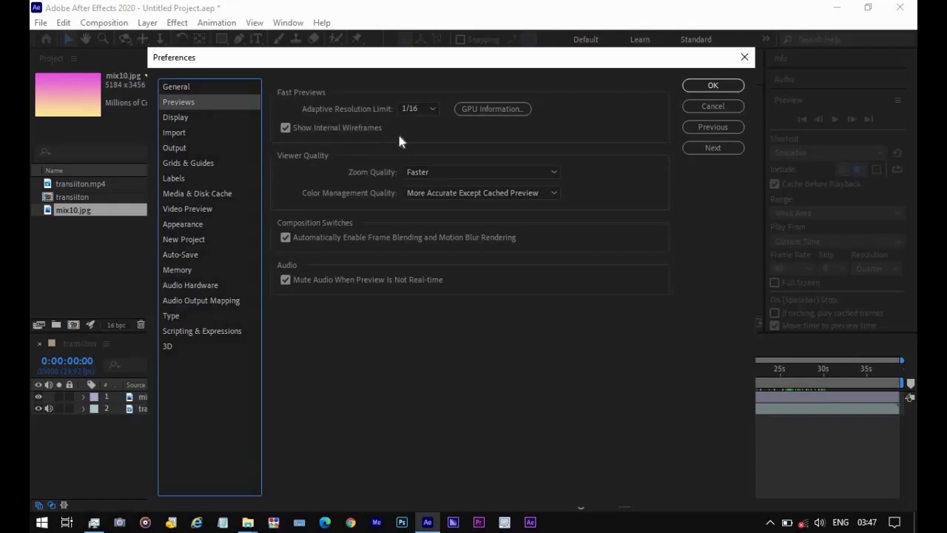
{"action": "left_click", "coordinate": [433, 110]}
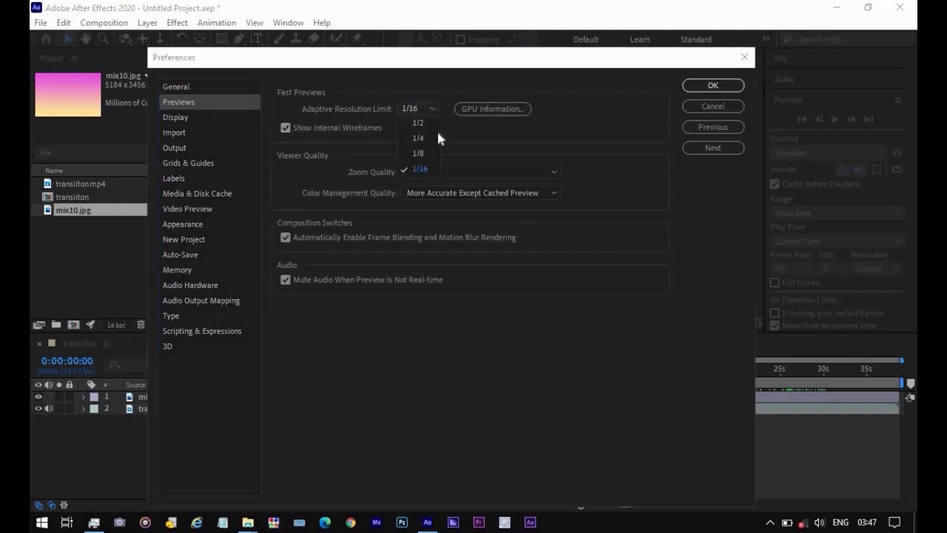
{"action": "left_click", "coordinate": [420, 170]}
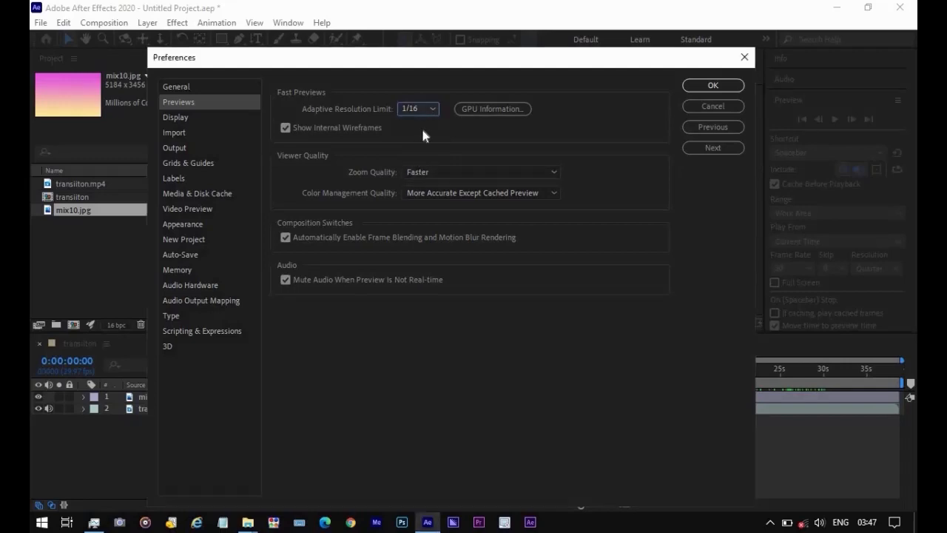
{"action": "left_click", "coordinate": [443, 170]}
{"action": "left_click", "coordinate": [425, 184]}
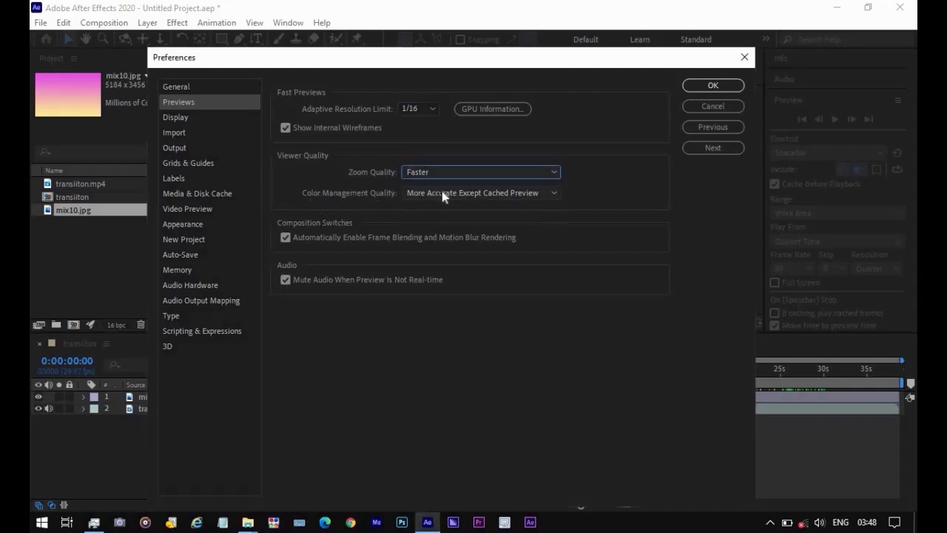
{"action": "left_click", "coordinate": [441, 193]}
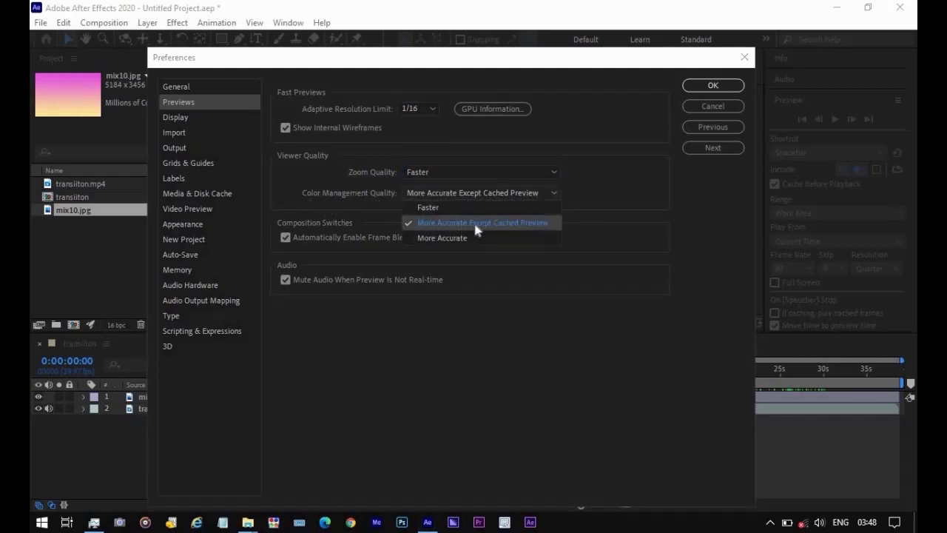
{"action": "left_click", "coordinate": [522, 229]}
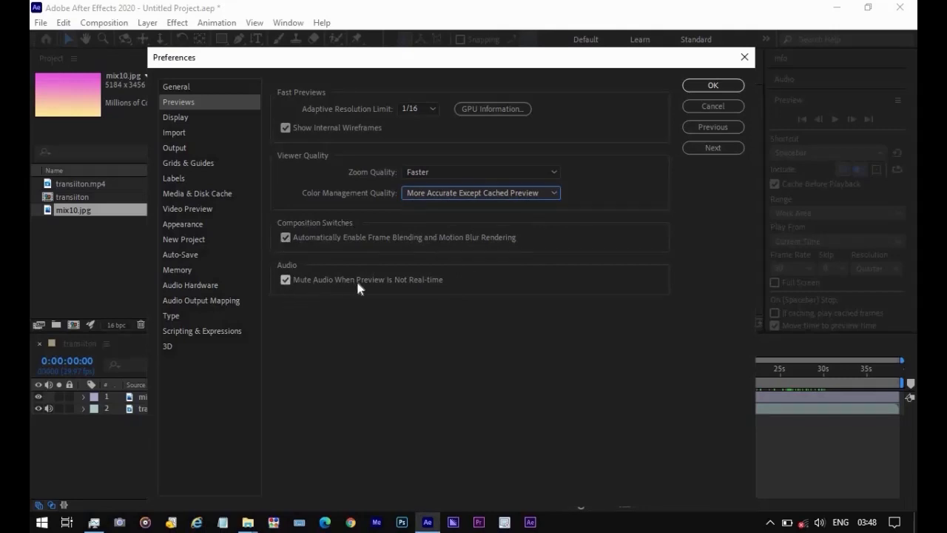
{"action": "left_click", "coordinate": [705, 84]}
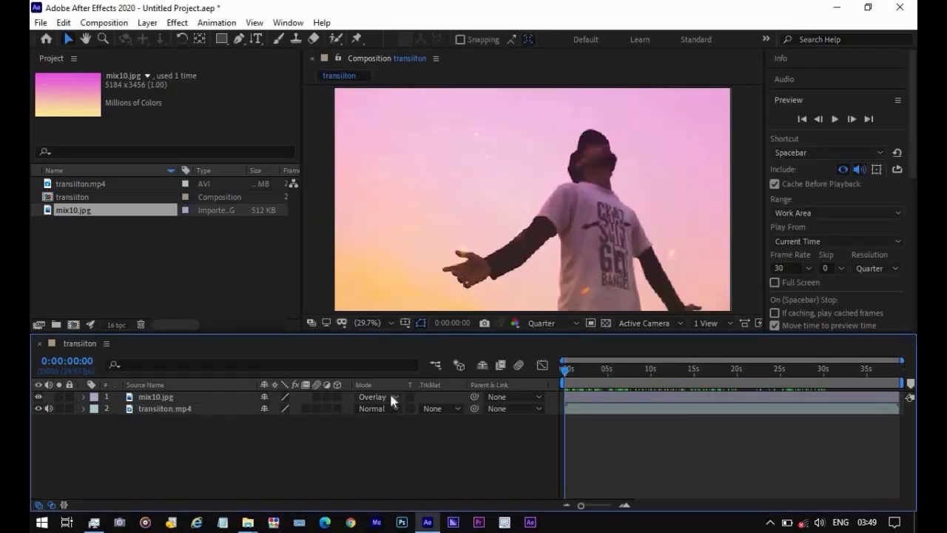
{"action": "left_click", "coordinate": [200, 396]}
{"action": "left_click", "coordinate": [206, 411]}
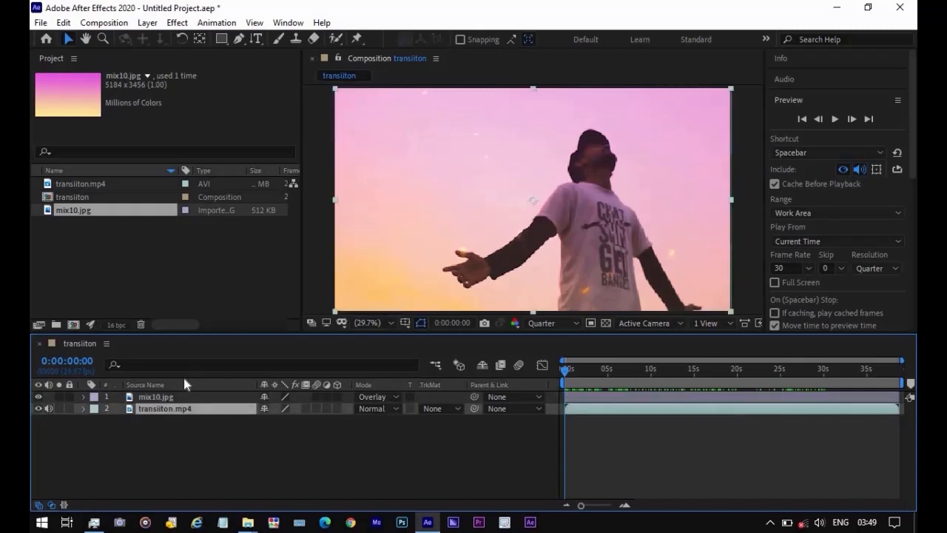
{"action": "left_click", "coordinate": [206, 396]}
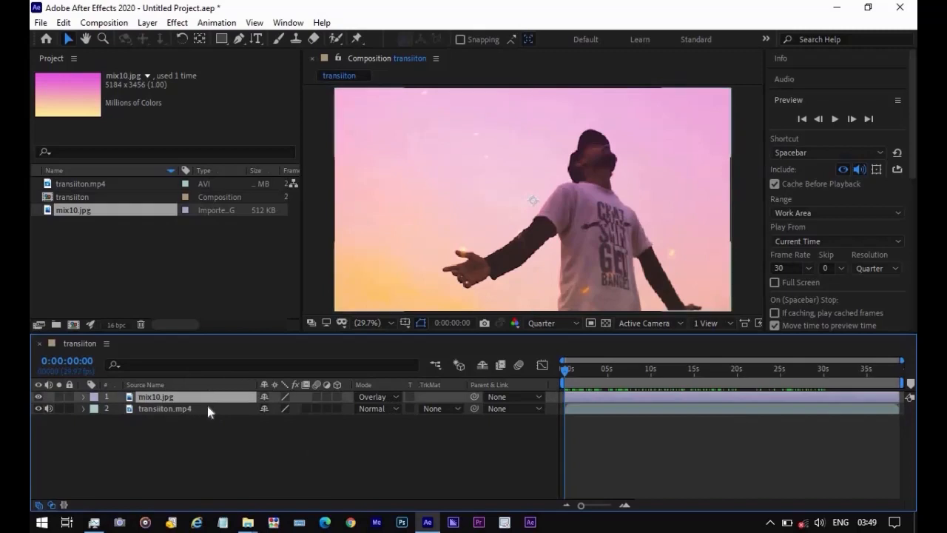
{"action": "left_click", "coordinate": [207, 405]}
{"action": "left_click", "coordinate": [208, 396]}
{"action": "left_click", "coordinate": [211, 407]}
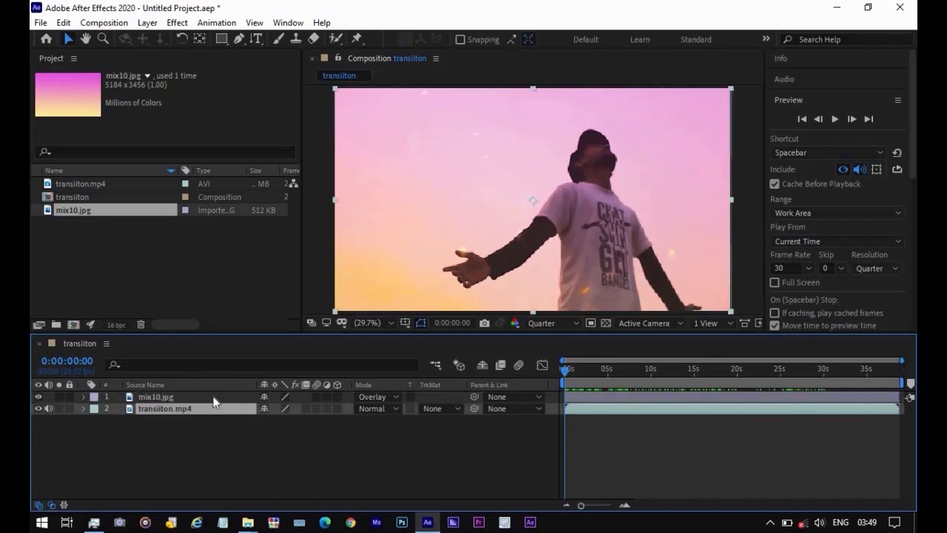
{"action": "left_click", "coordinate": [215, 397]}
{"action": "left_click", "coordinate": [216, 407]}
{"action": "left_click", "coordinate": [215, 397]}
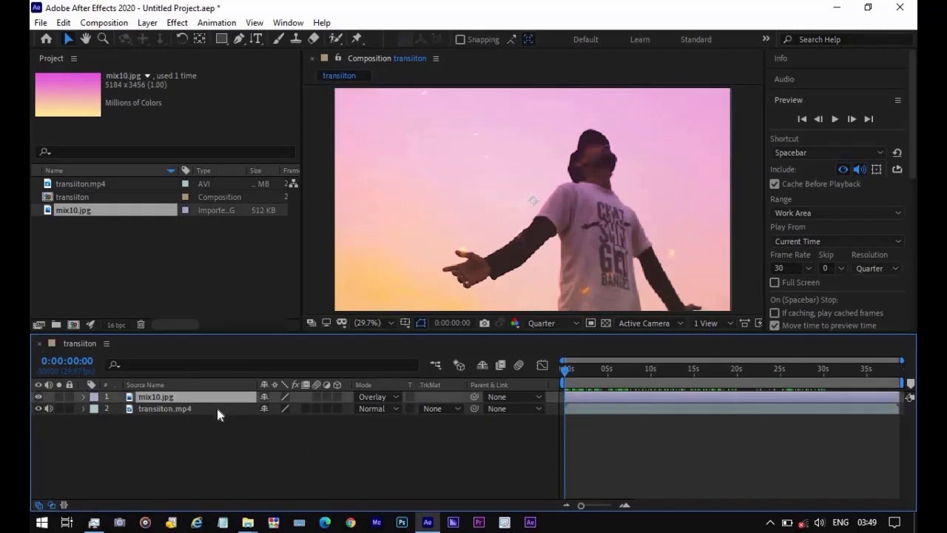
{"action": "left_click", "coordinate": [215, 410]}
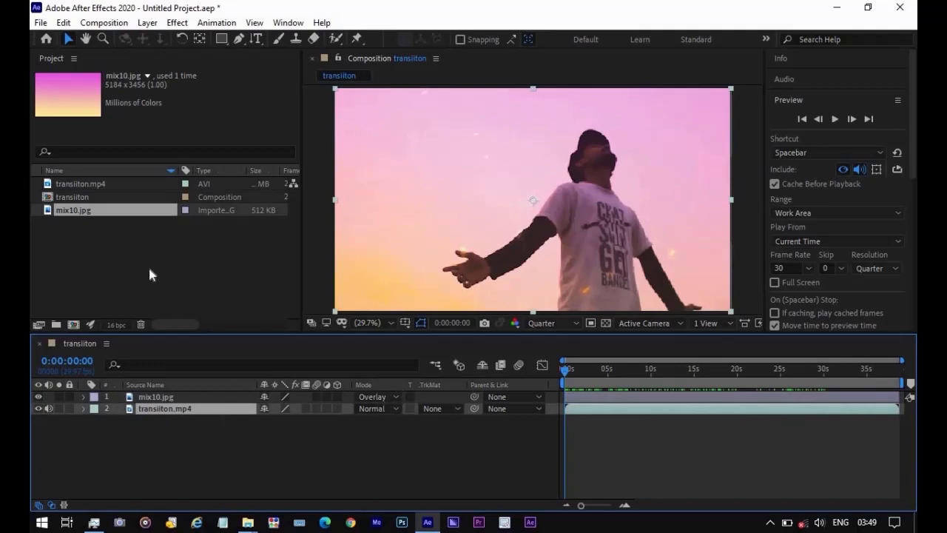
{"action": "left_click", "coordinate": [185, 397]}
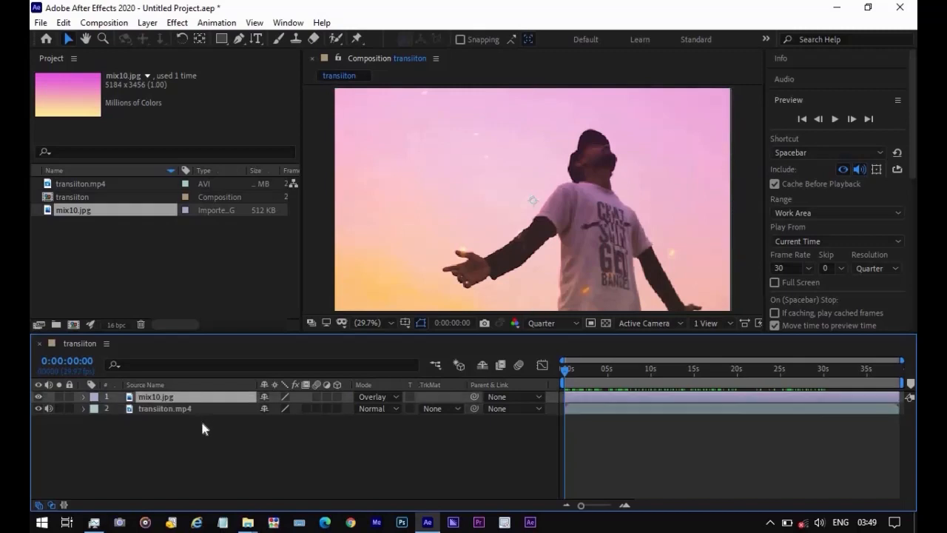